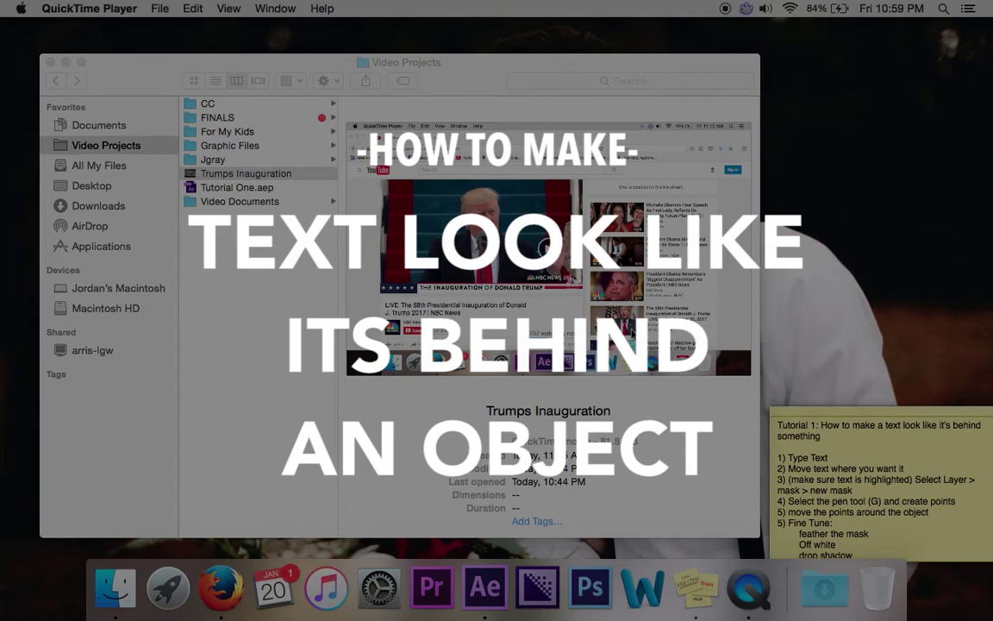
Open the Tutorial One.aep project in After Effects and bring up the tutorial's sticky note
click(257, 187)
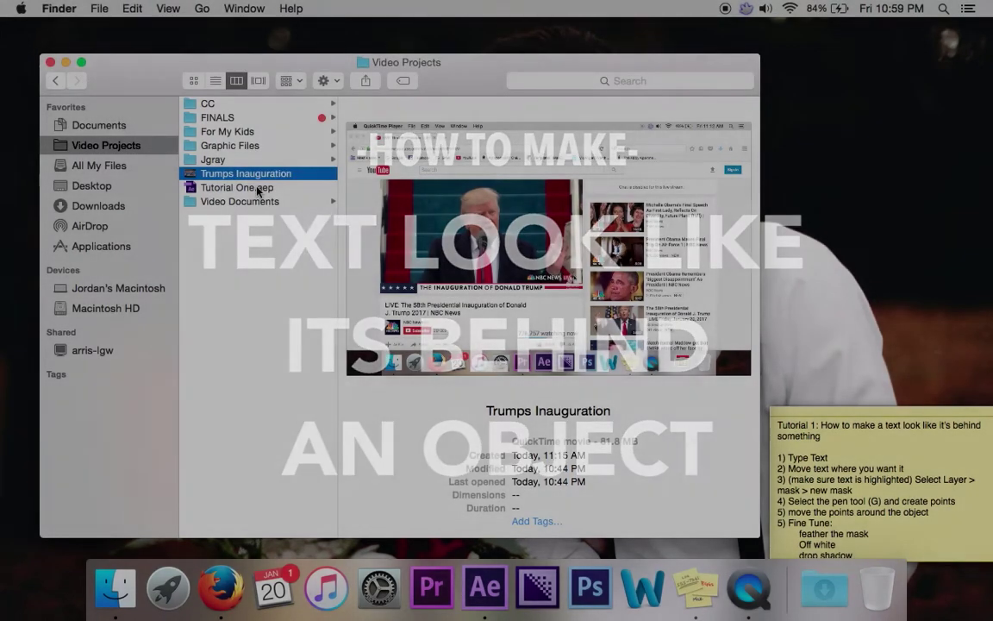
click(257, 187)
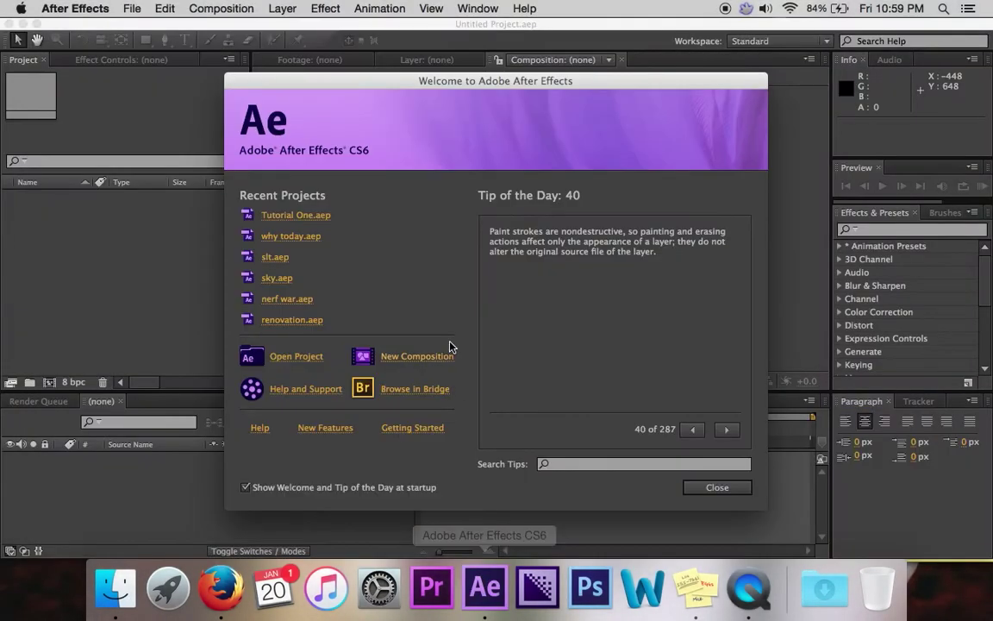
click(309, 223)
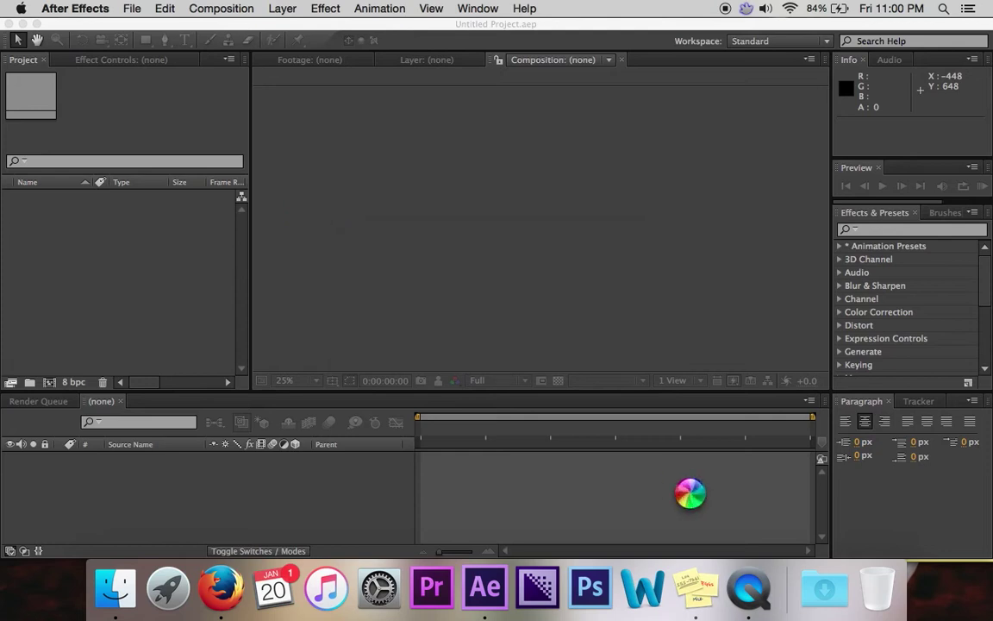
click(712, 603)
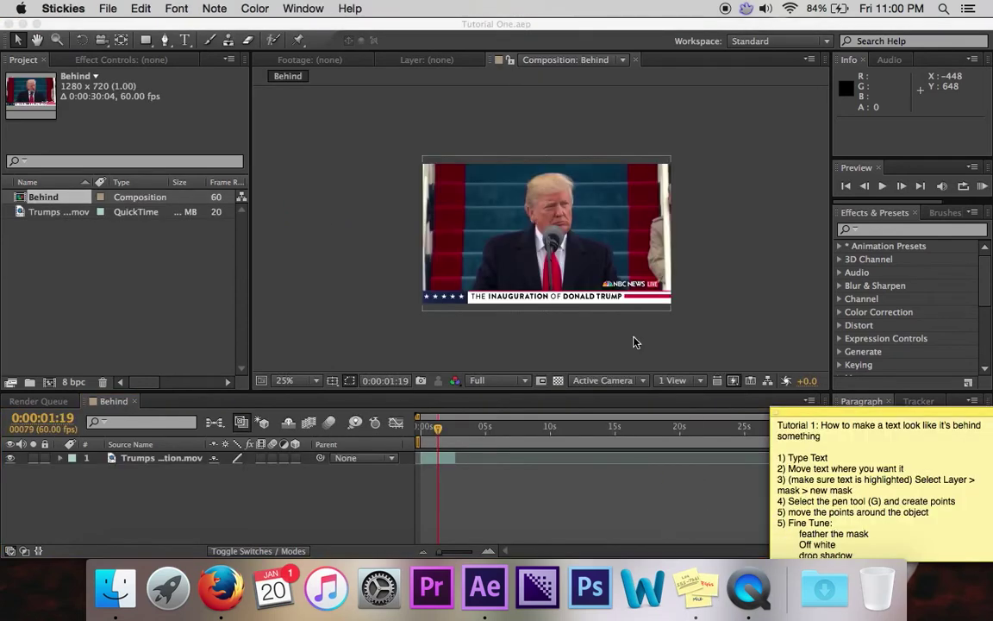
Move the current time to 0:00:01:37 and enlarge the Behind composition preview to 50%
click(438, 435)
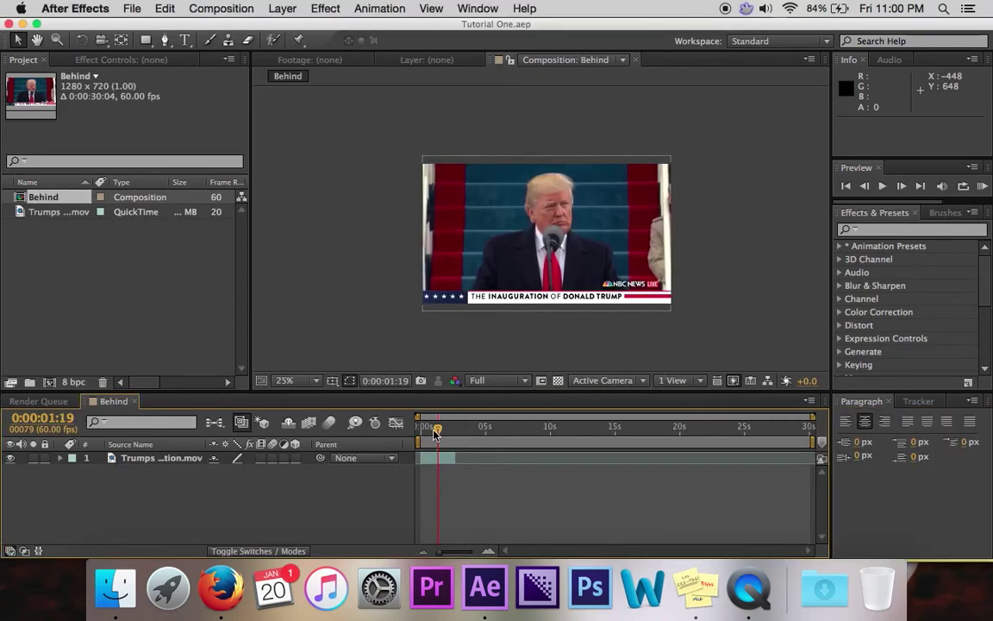
click(441, 431)
click(285, 380)
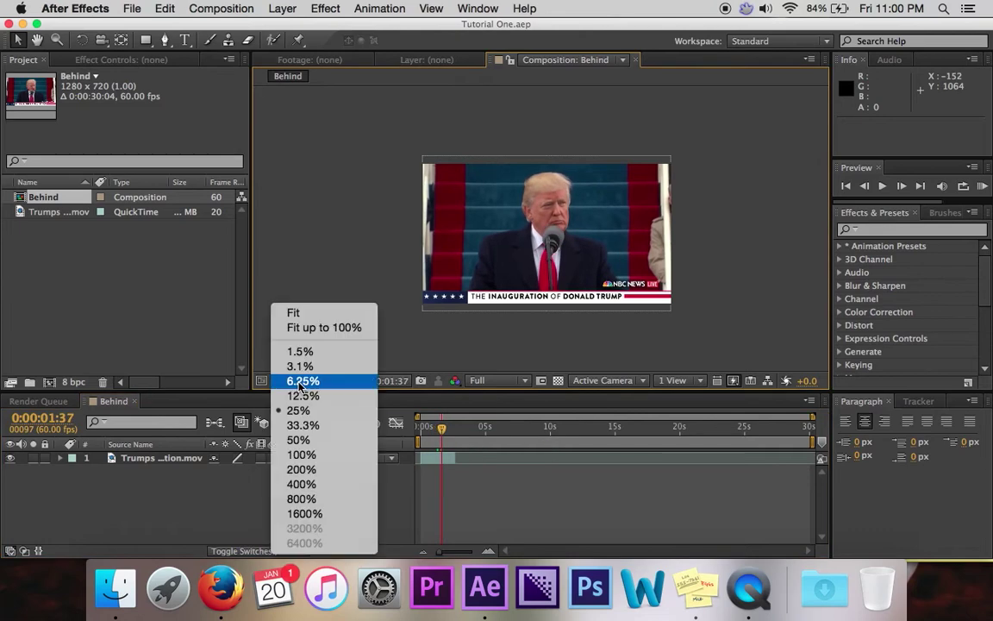
click(340, 314)
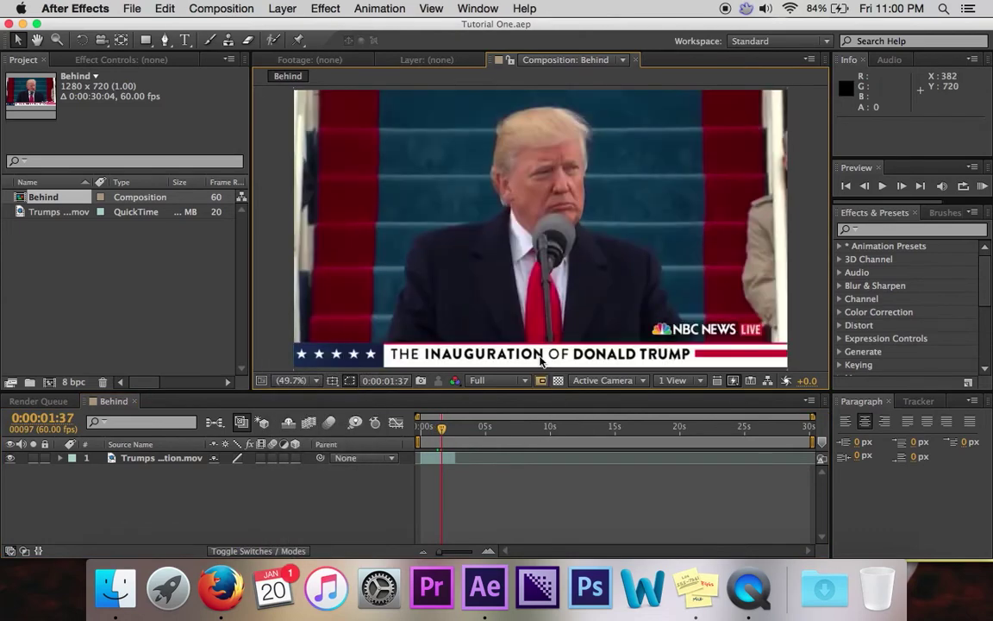
scroll(541, 256, up, 2)
scroll(541, 256, up, 3)
scroll(541, 256, down, 5)
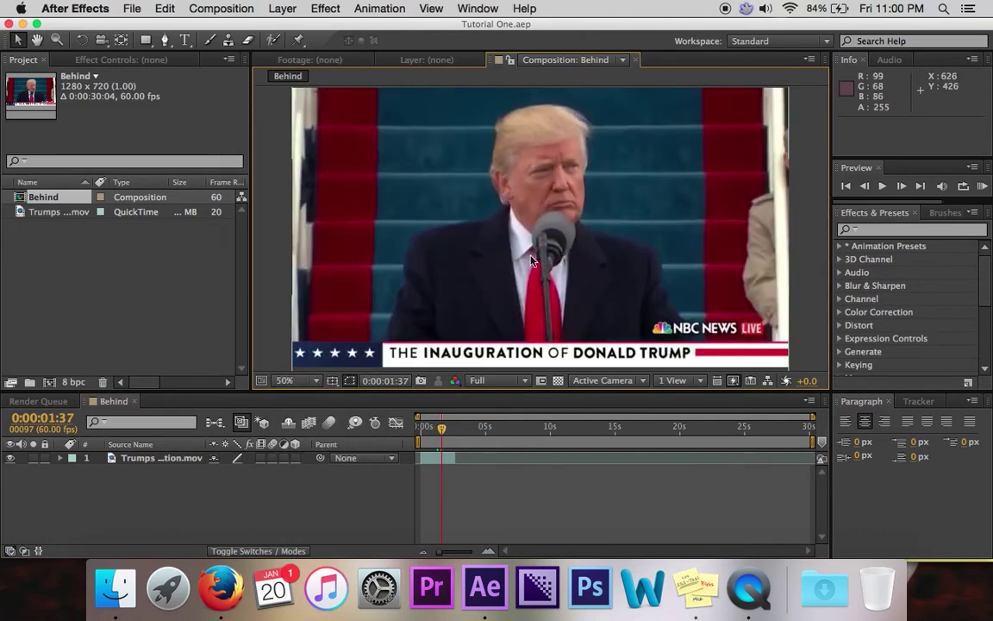
Add the text "2017" at a 211 px font size and place it beside the speaker's head so the 7 overlaps the hair
key(super+t)
click(359, 150)
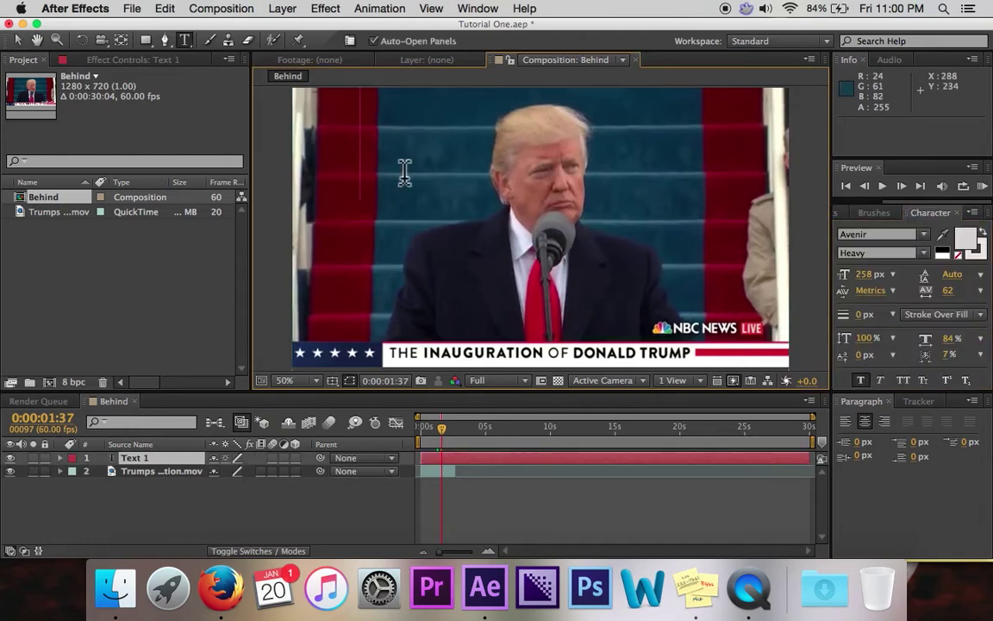
text(20)
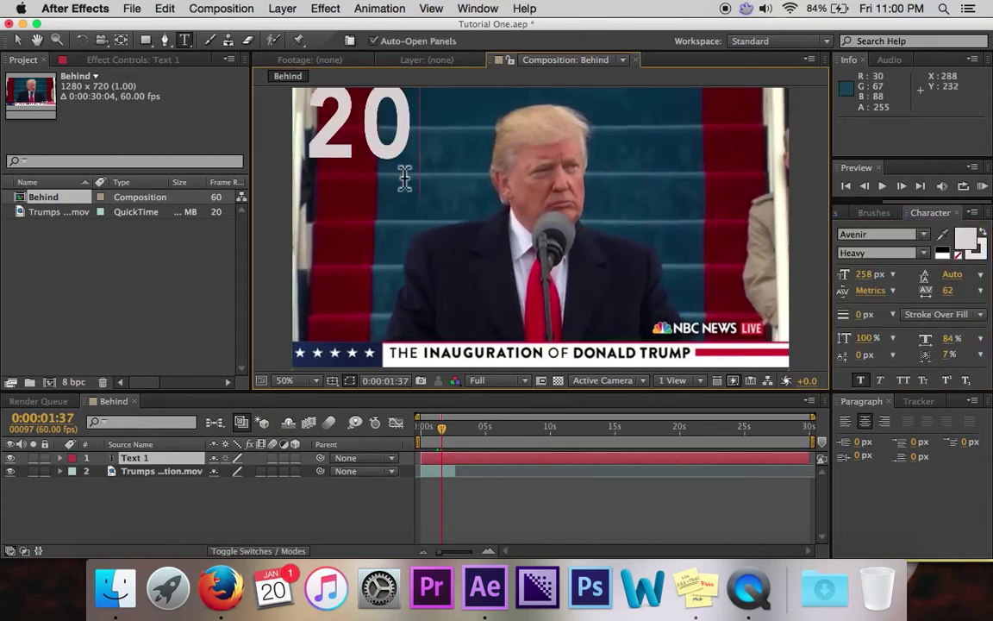
text(17)
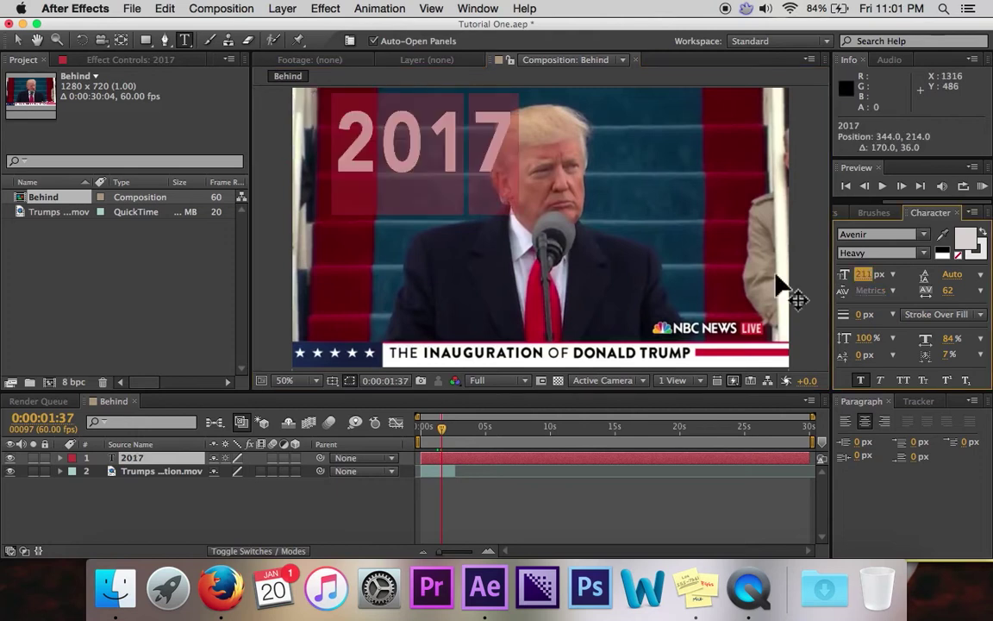
drag(784, 289, 459, 150)
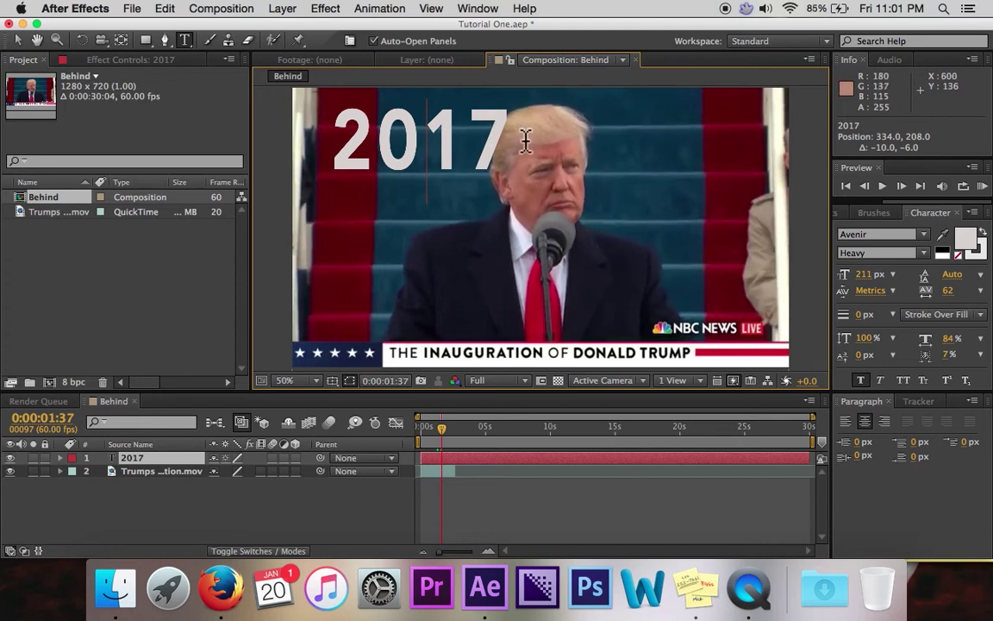
Leave text editing, select the 2017 text layer and add a new mask to it
click(17, 40)
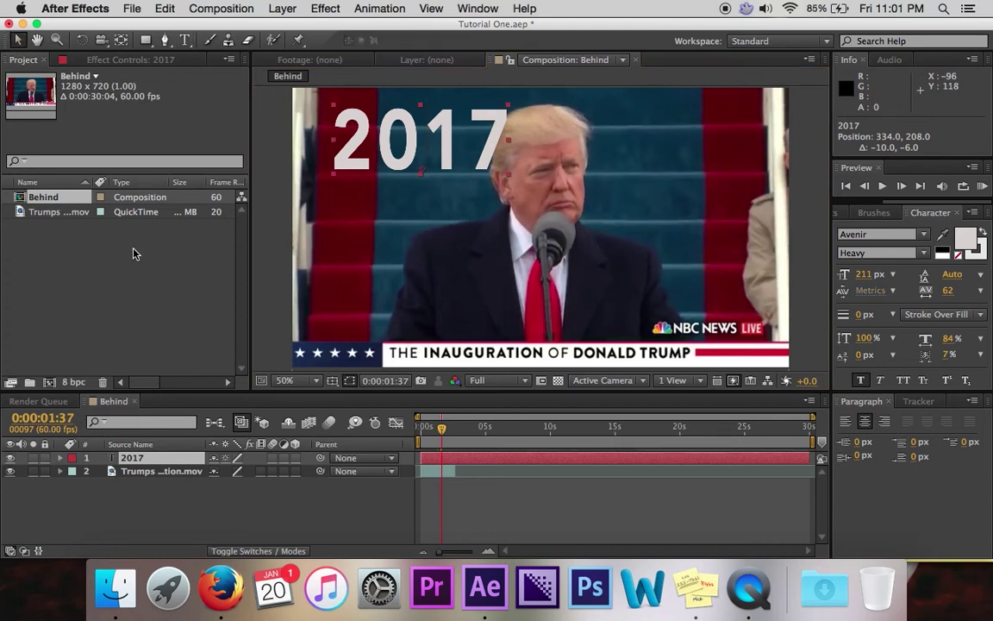
click(152, 278)
click(363, 276)
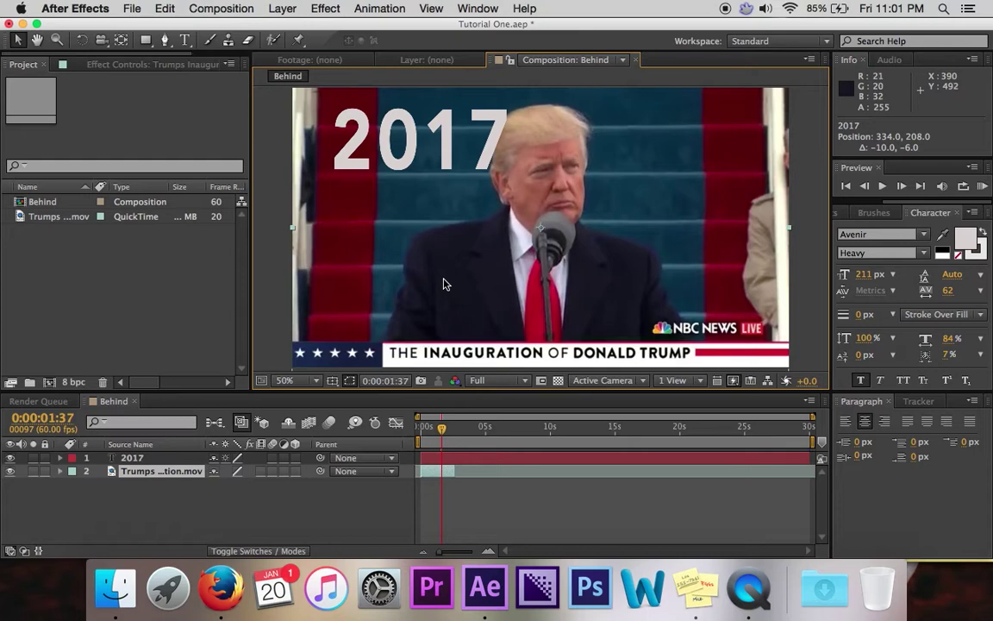
key(super+Tab)
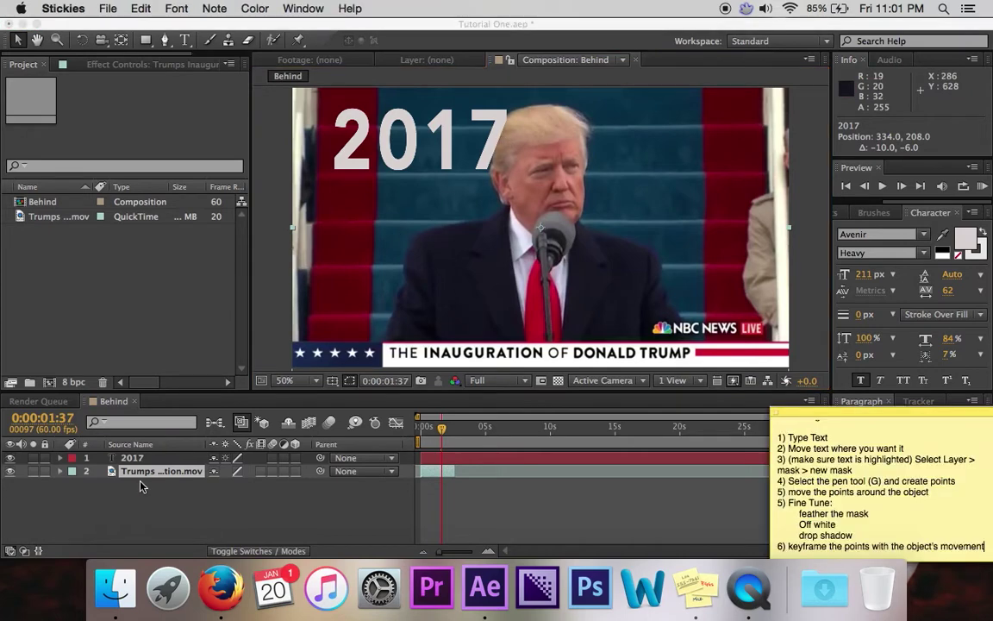
click(129, 467)
click(131, 457)
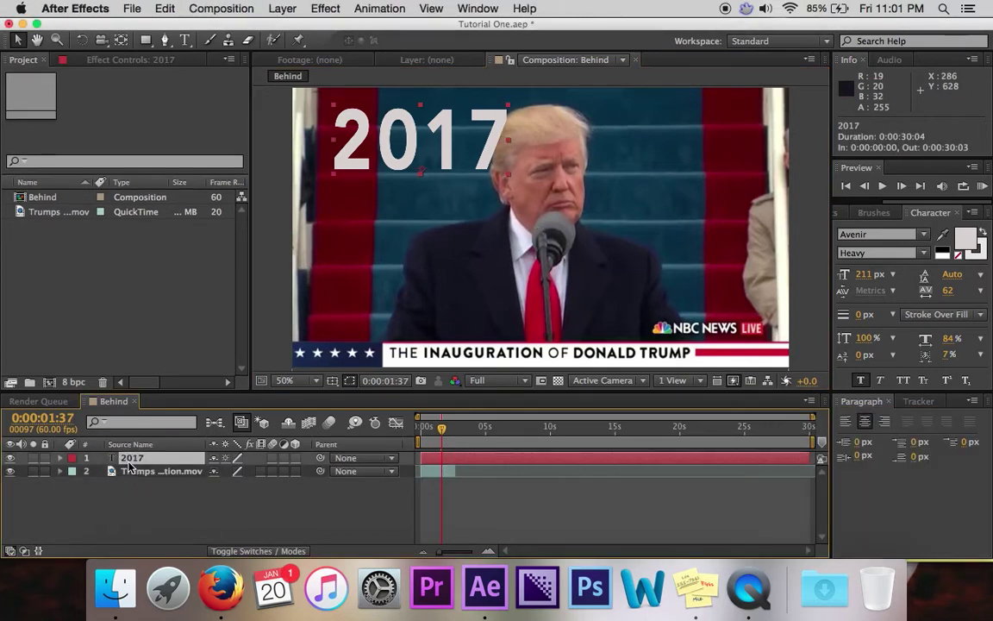
click(705, 571)
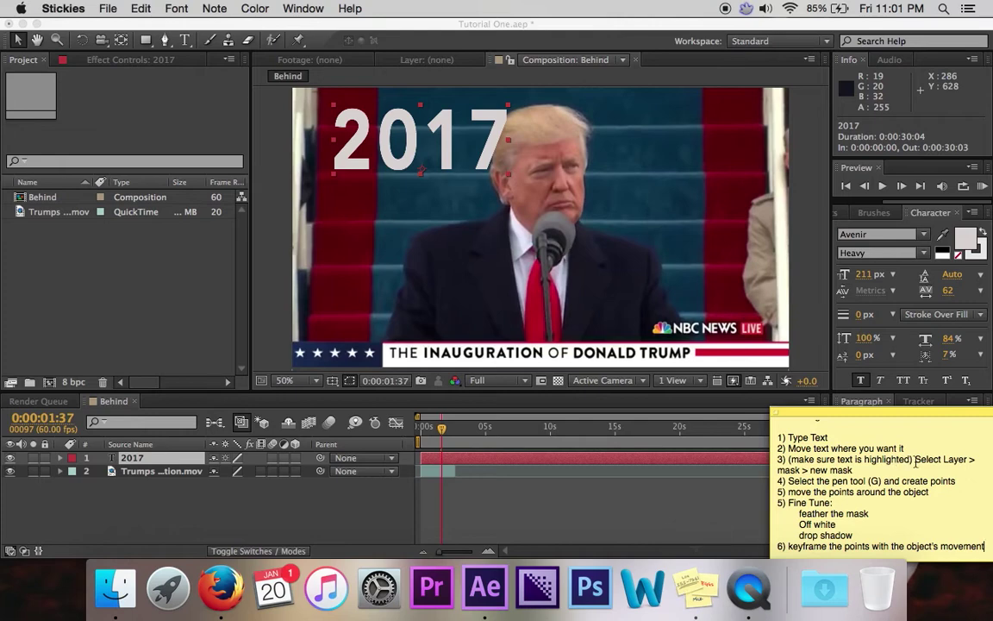
key(super+Tab)
click(283, 9)
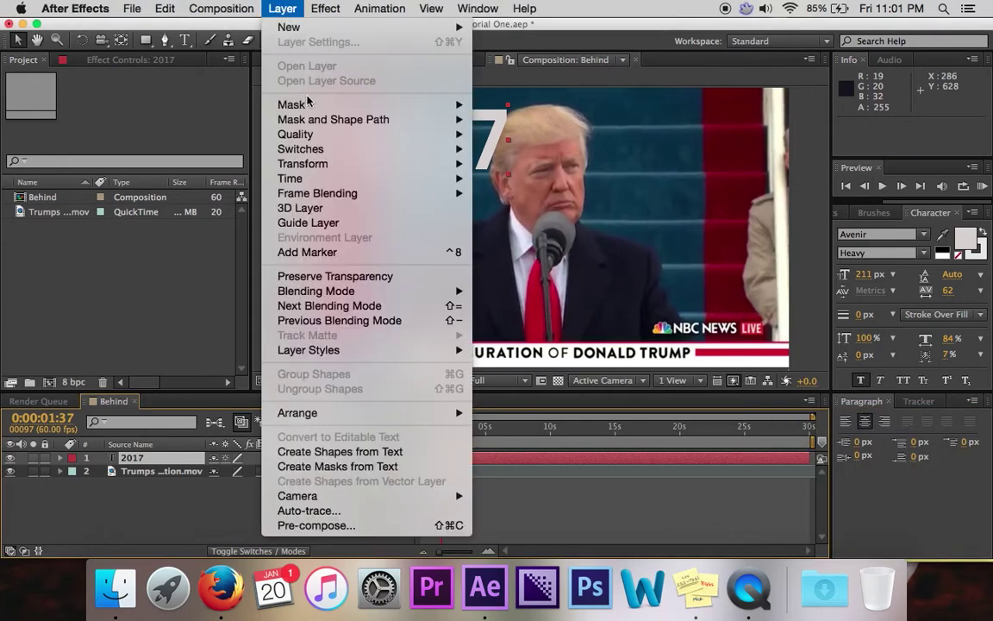
mouse_move(311, 106)
click(504, 105)
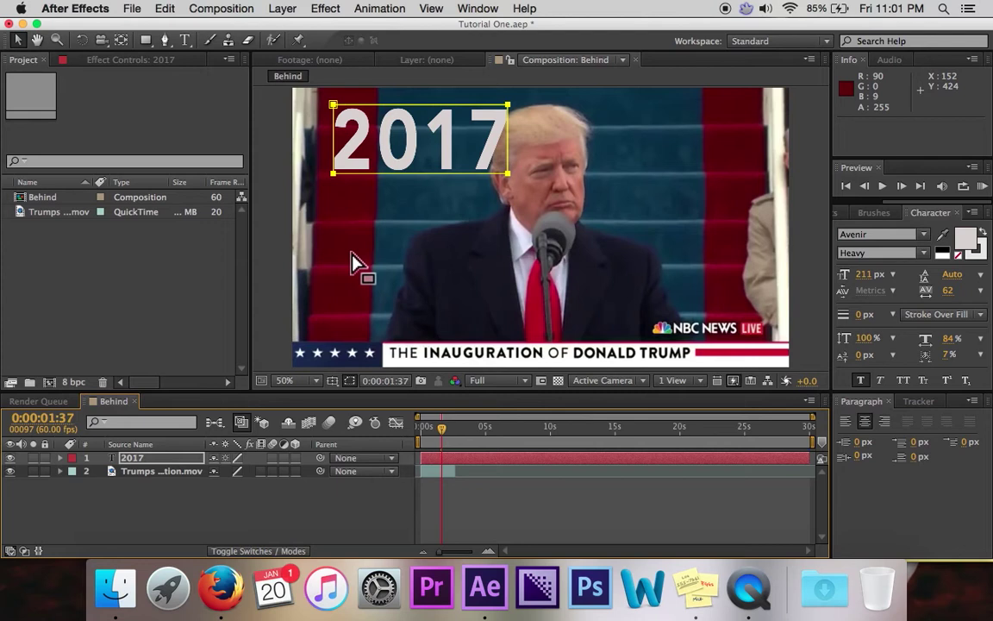
Add extra vertices with the Pen tool along the mask's edges where the 7 meets the head
click(165, 42)
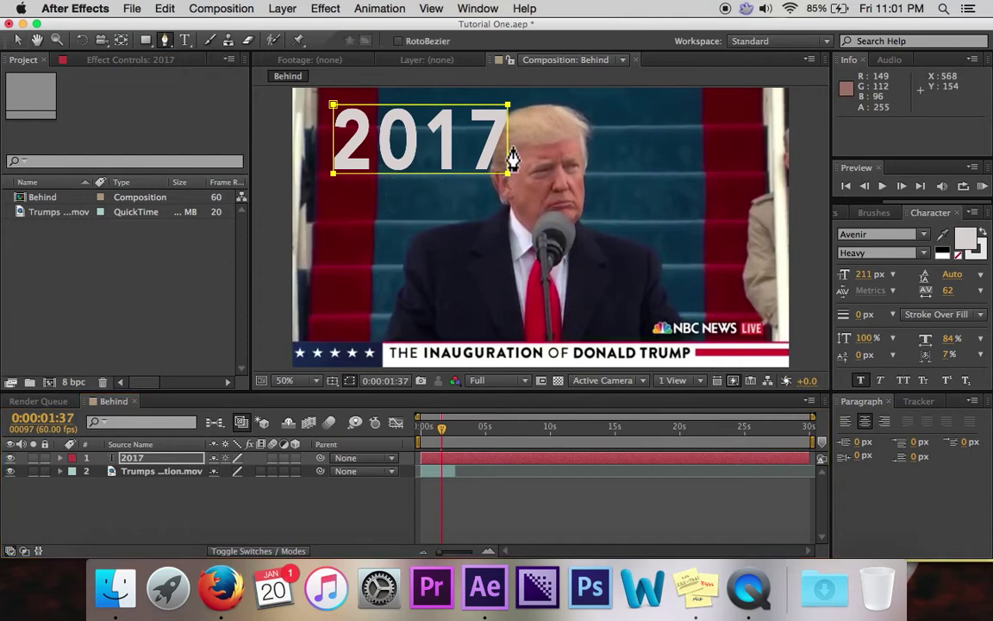
scroll(509, 129, up, 2)
drag(507, 133, 551, 293)
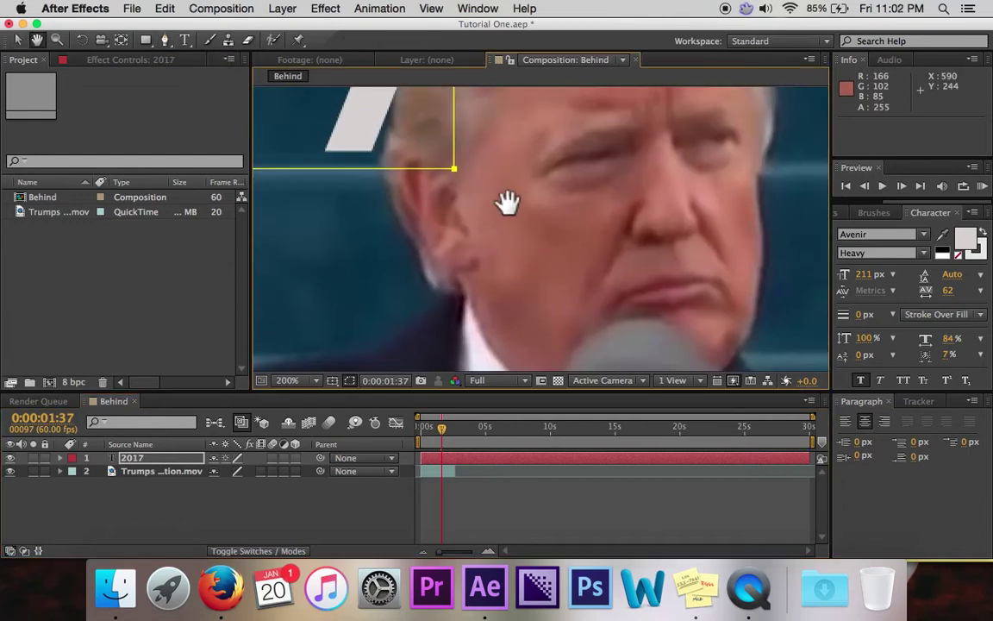
drag(508, 203, 566, 350)
drag(563, 237, 589, 304)
click(538, 149)
click(538, 207)
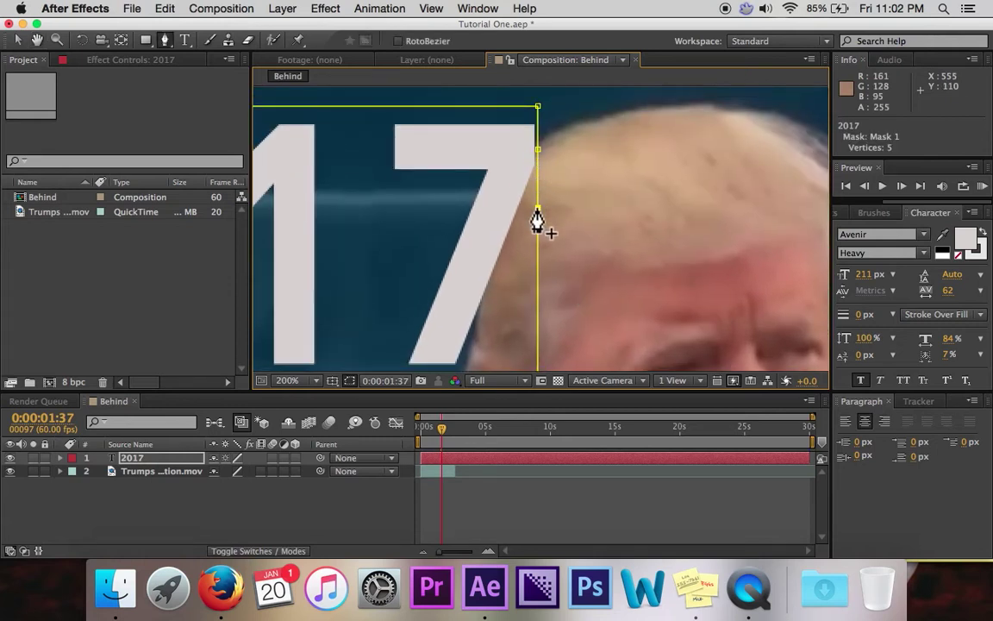
click(538, 274)
drag(572, 263, 594, 135)
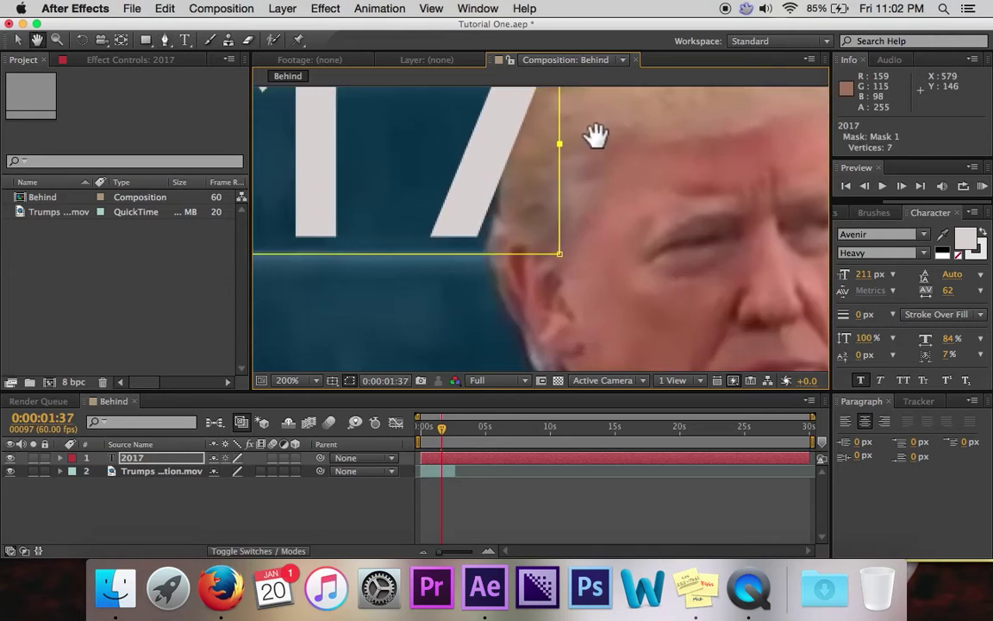
click(558, 195)
click(487, 255)
drag(622, 188, 622, 308)
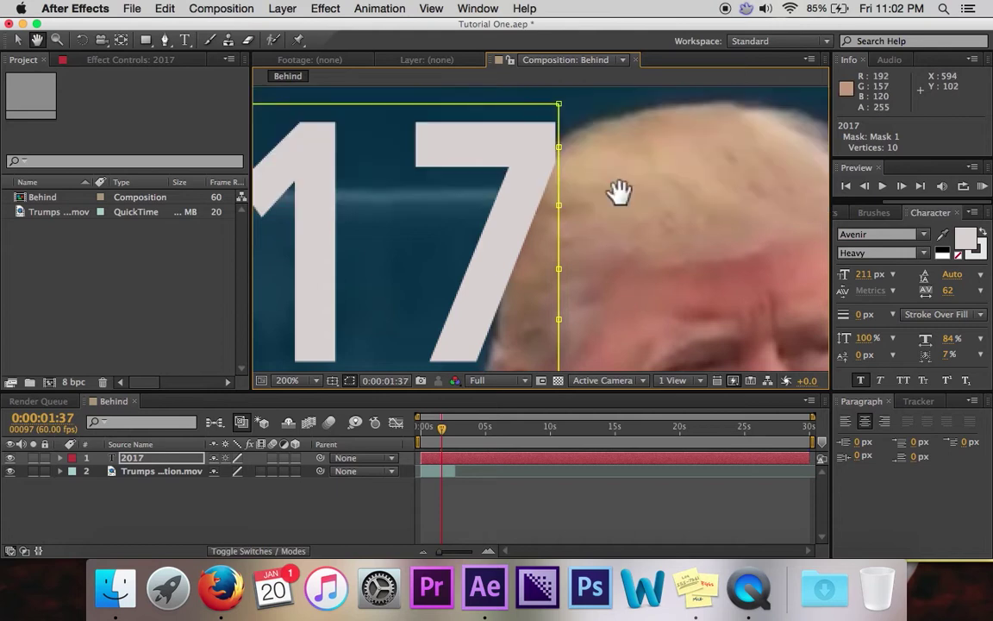
Move the mask's upper vertices beside the 7 onto the outline of the speaker's hair
drag(620, 193, 620, 215)
drag(557, 162, 551, 162)
click(561, 166)
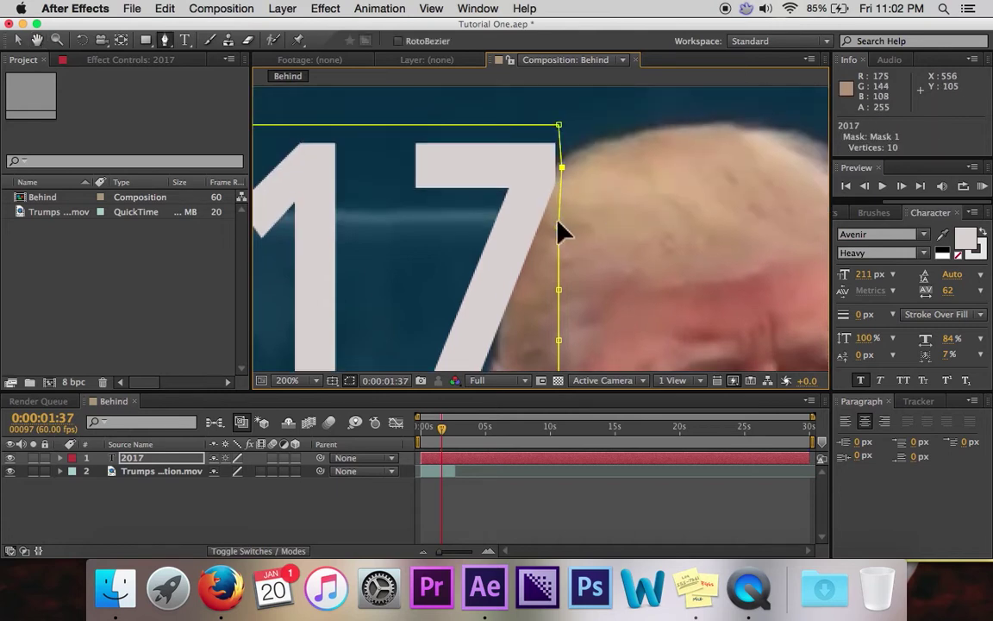
drag(556, 226, 560, 157)
drag(559, 290, 517, 213)
mouse_move(539, 198)
mouse_down()
mouse_move(521, 180)
mouse_move(535, 189)
mouse_up()
drag(593, 249, 593, 177)
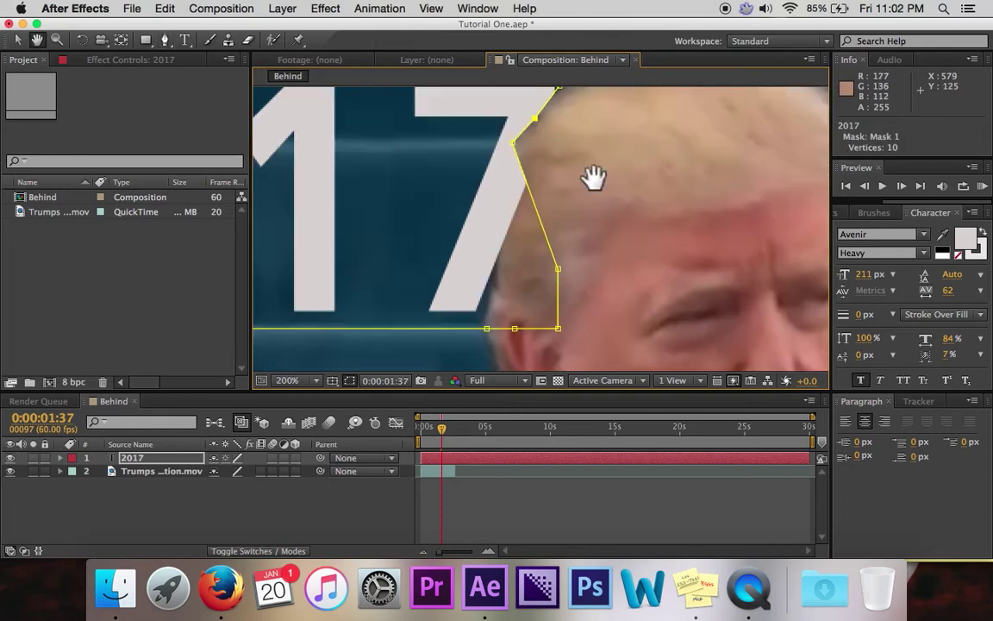
Move the mask's lower vertices onto the back of the head, following the outline down toward the ear
drag(559, 270, 512, 166)
click(523, 205)
drag(523, 204, 505, 205)
drag(558, 328, 499, 242)
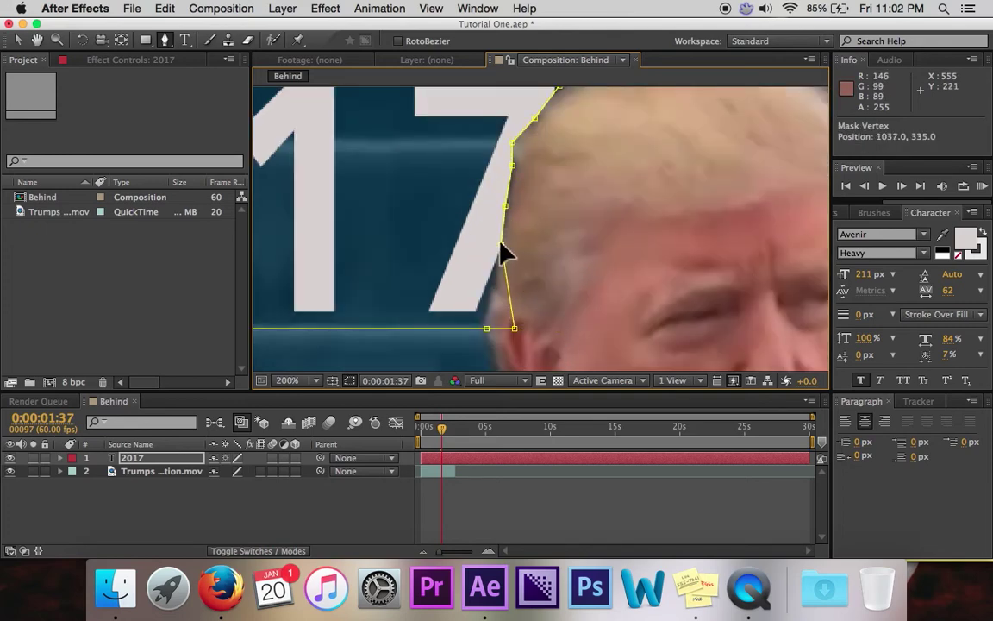
drag(515, 328, 494, 277)
Fine-tune the mask vertex near the foot of the 7 and deselect the text layer to check the whole frame
key(comma)
key(period)
drag(578, 197, 579, 233)
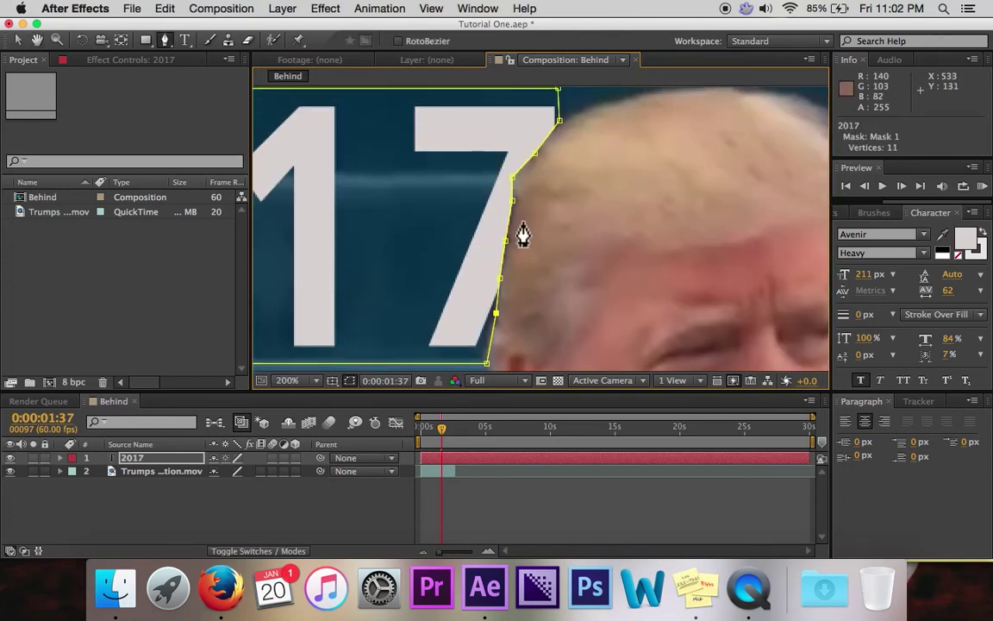
drag(498, 315, 497, 253)
key(comma)
key(comma)
drag(579, 274, 545, 220)
click(643, 230)
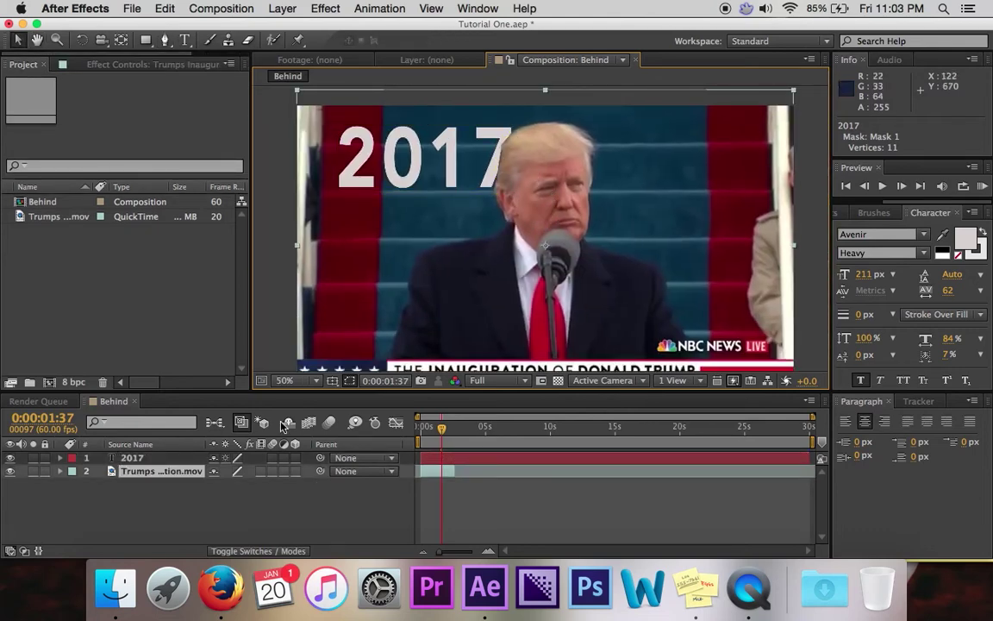
Set the Mask Feather of Mask 1 on the 2017 text layer to 15 pixels
click(143, 461)
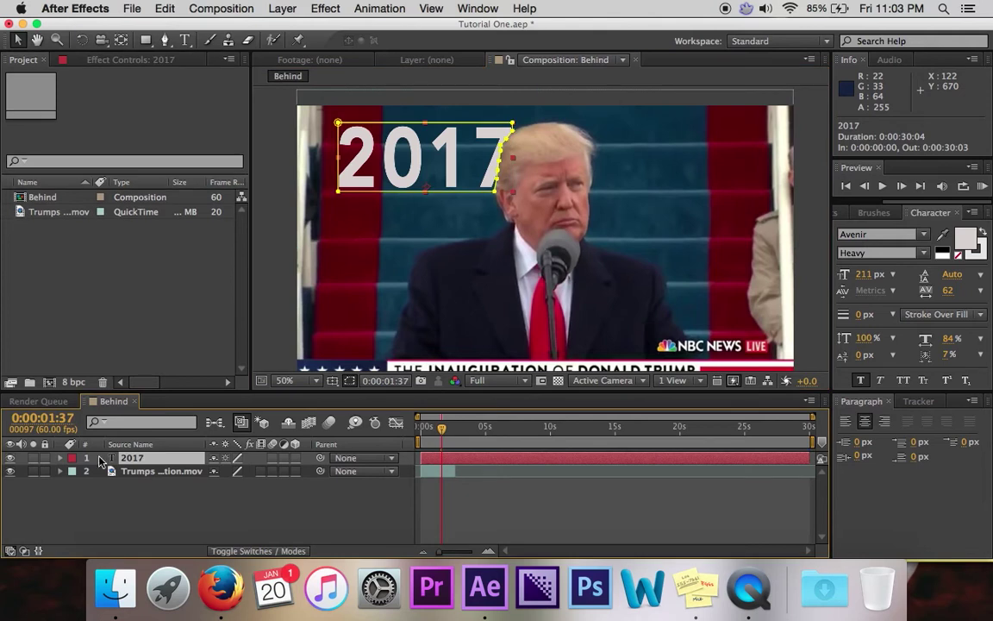
click(59, 458)
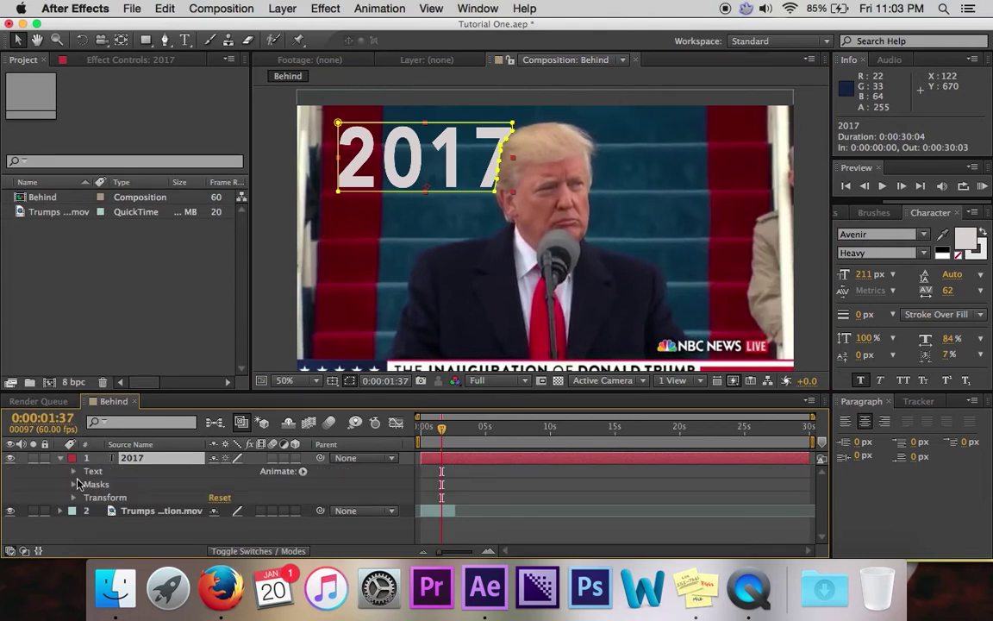
click(95, 486)
click(73, 485)
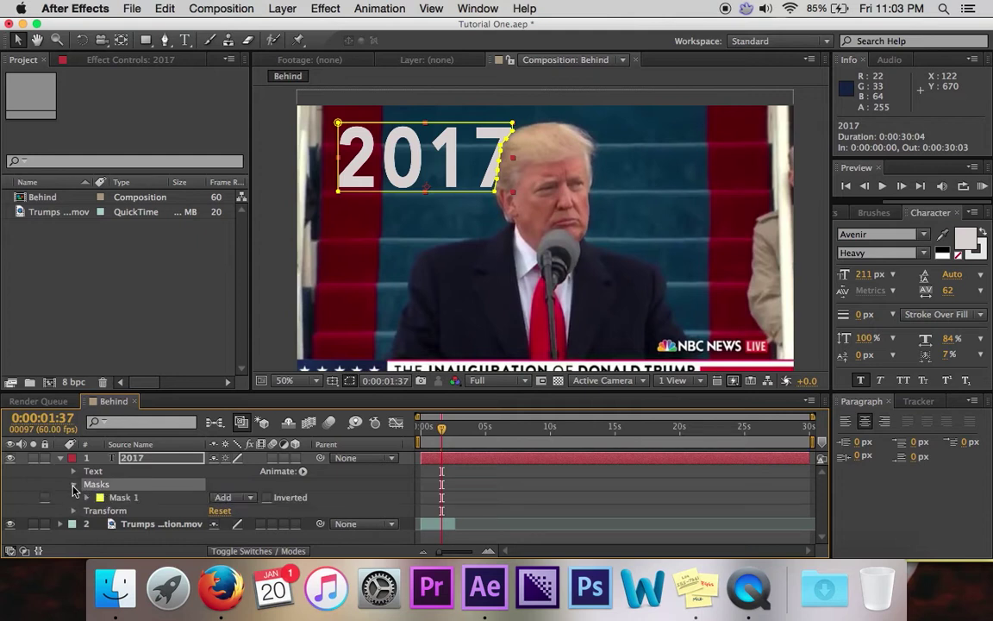
click(87, 498)
scroll(149, 500, down, 1)
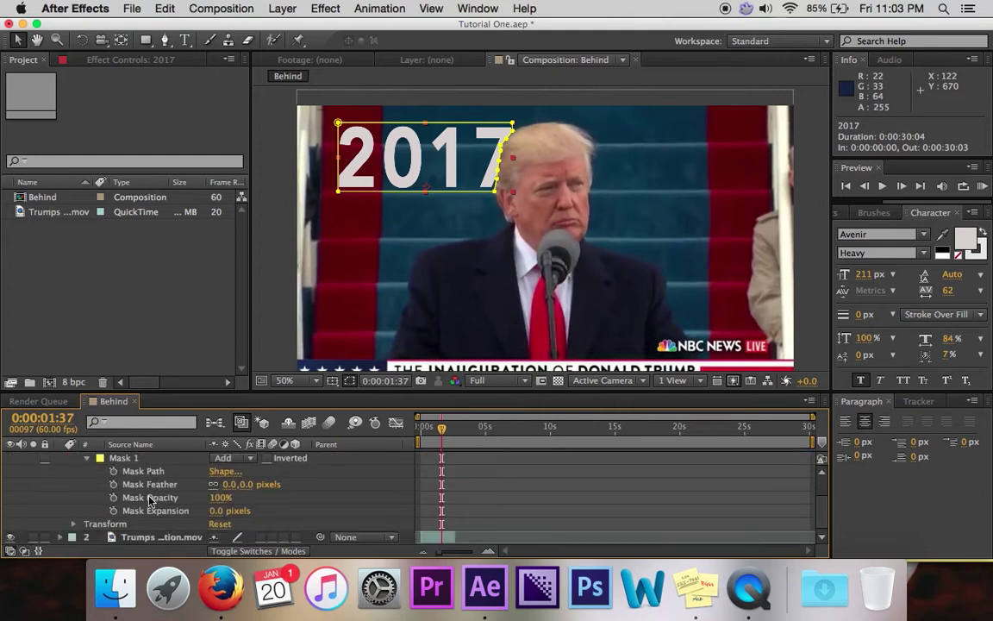
click(160, 485)
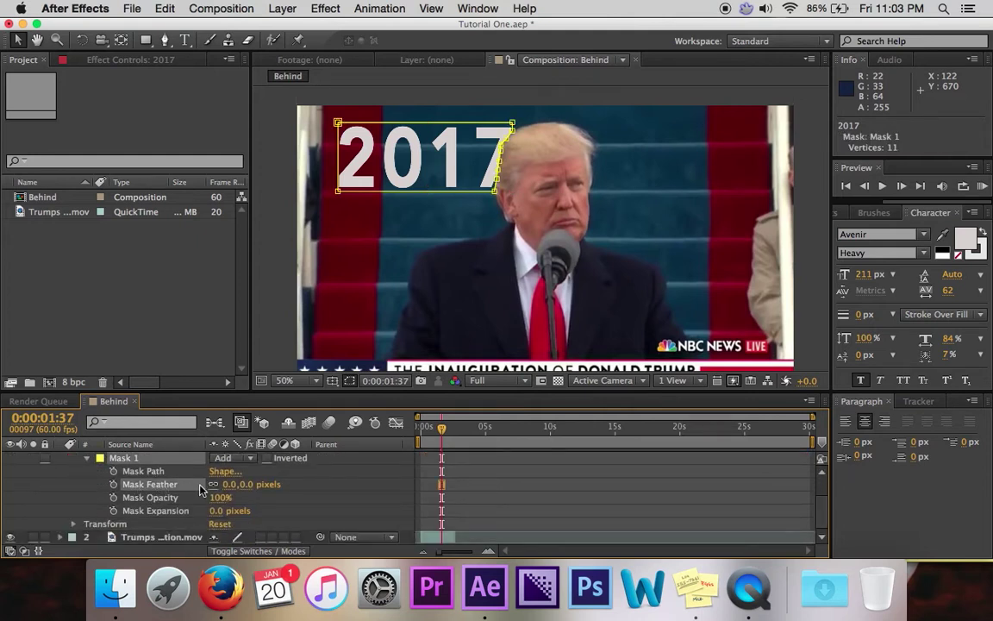
drag(247, 484, 257, 483)
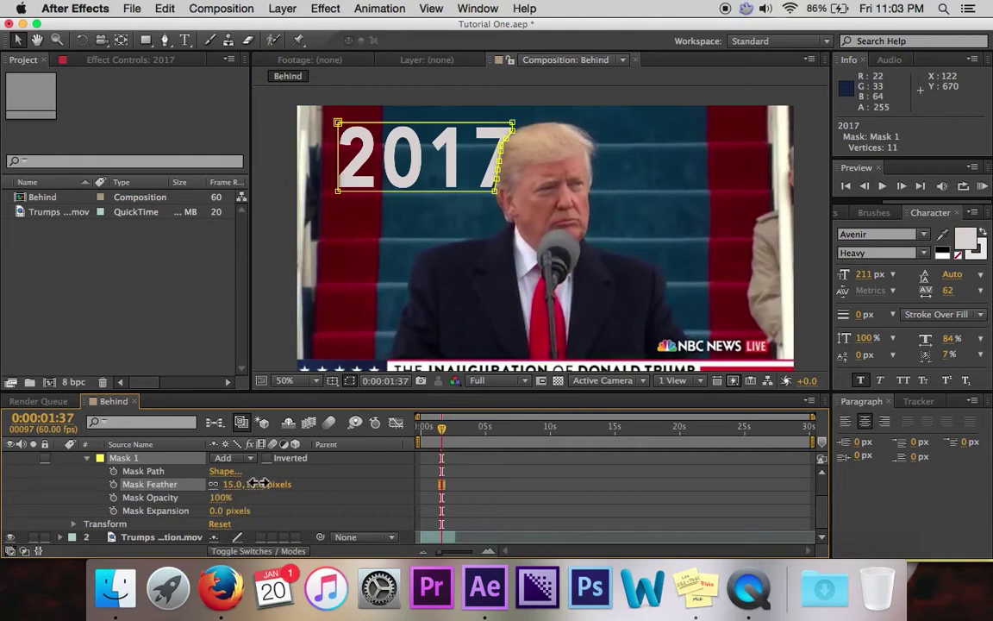
Set the text color of the 2017 layer to the lighter off-white EDE7E7
click(565, 254)
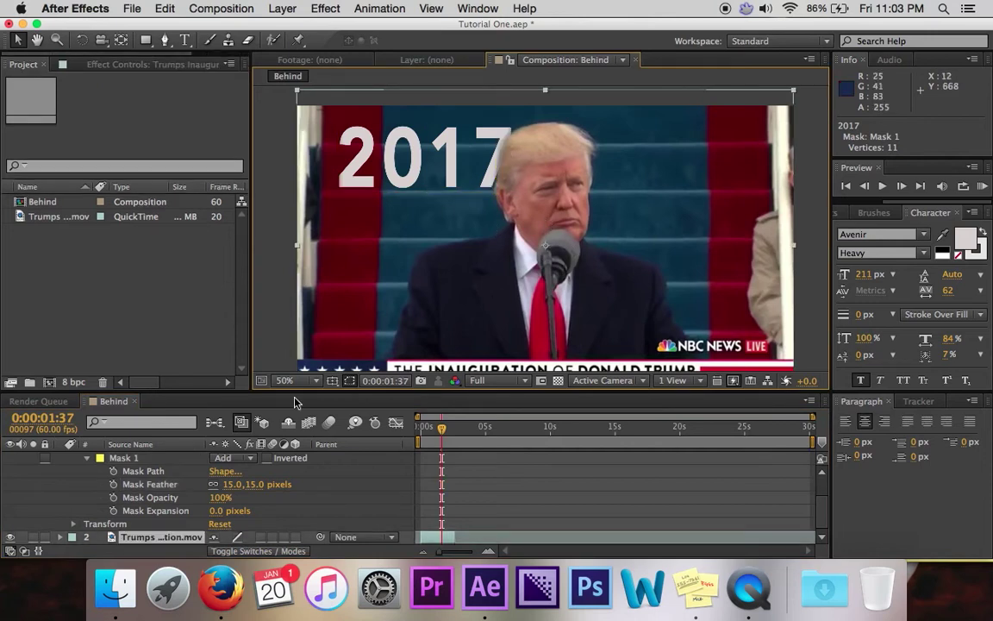
scroll(159, 474, up, 2)
click(140, 457)
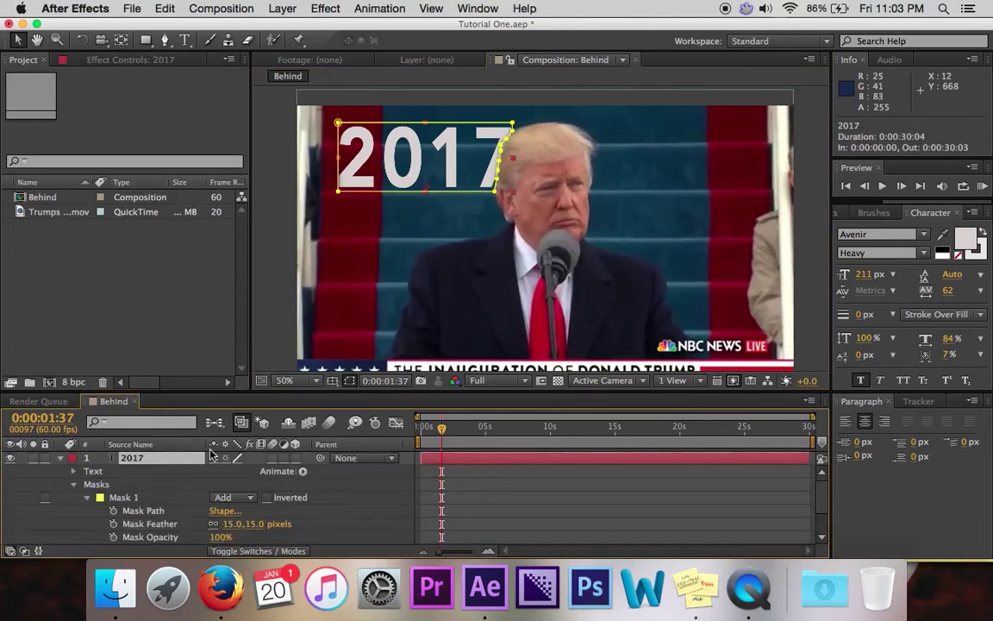
click(968, 238)
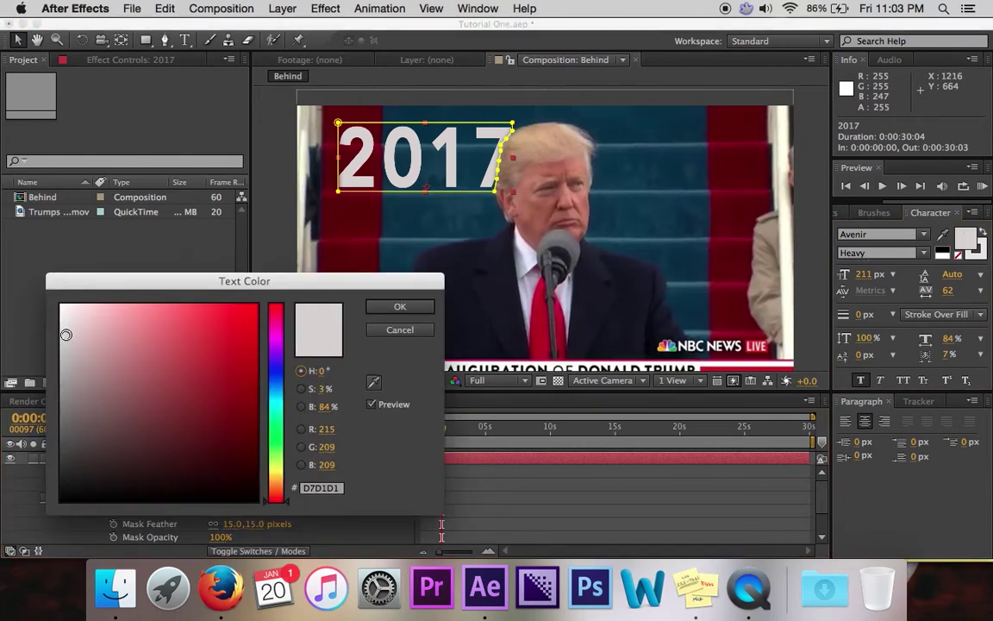
mouse_move(64, 315)
mouse_down()
mouse_move(62, 276)
mouse_move(64, 318)
mouse_up()
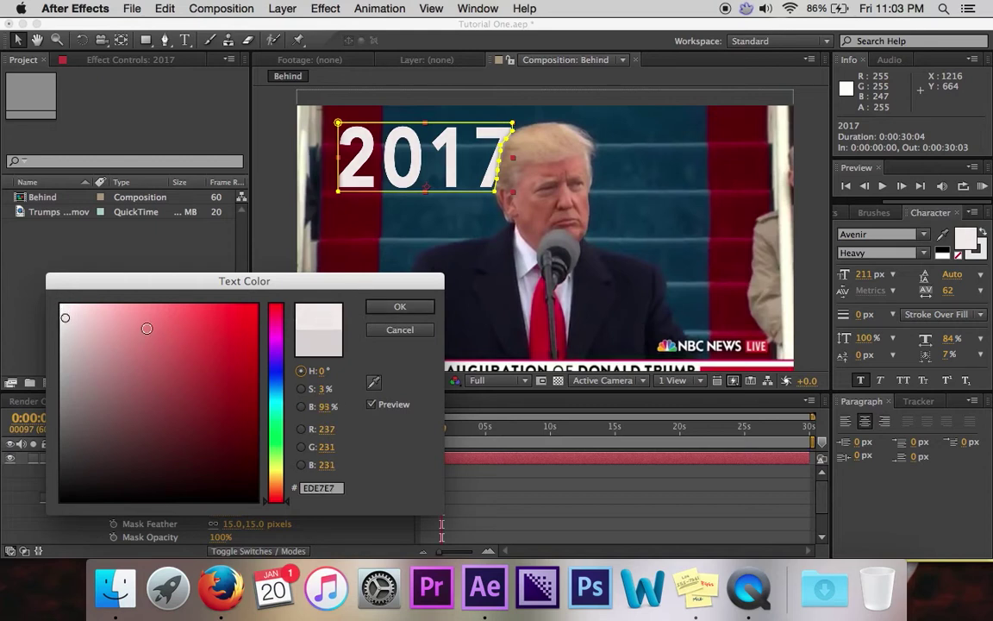
click(400, 306)
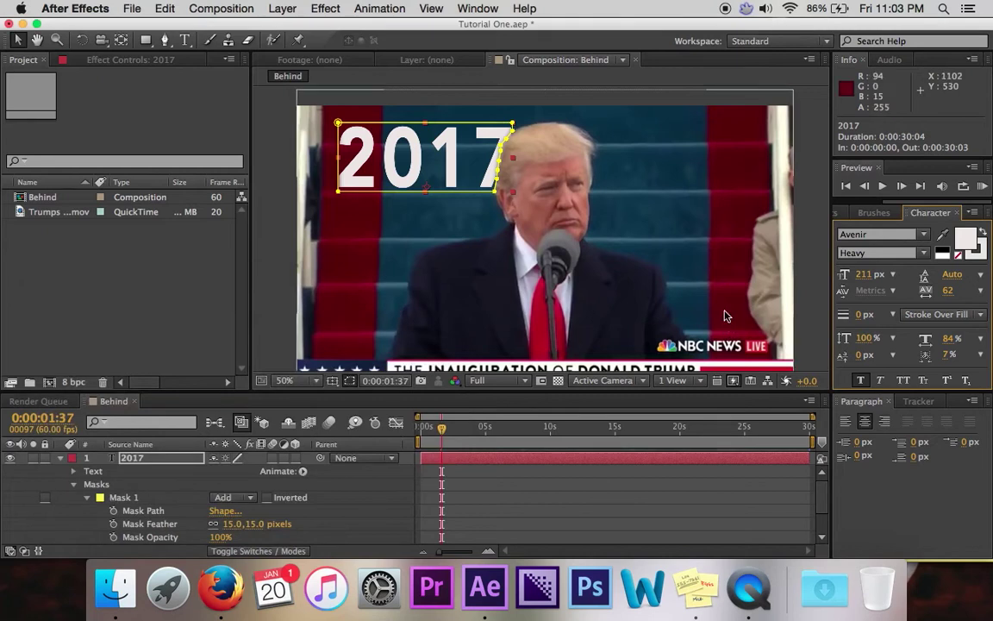
Find the Drop Shadow effect and apply it to the 2017 text layer
click(835, 212)
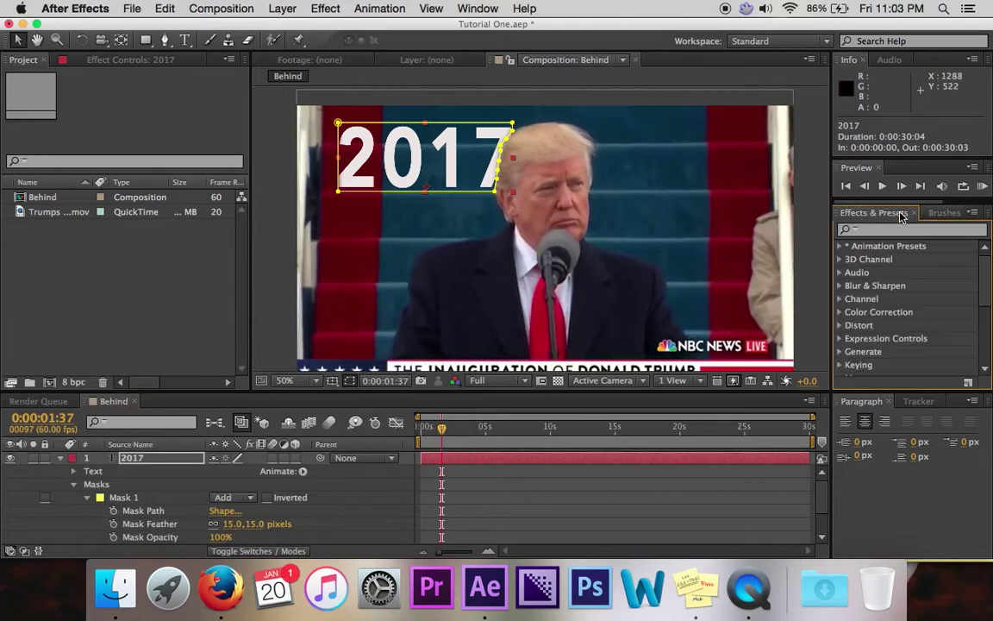
click(877, 229)
text(d)
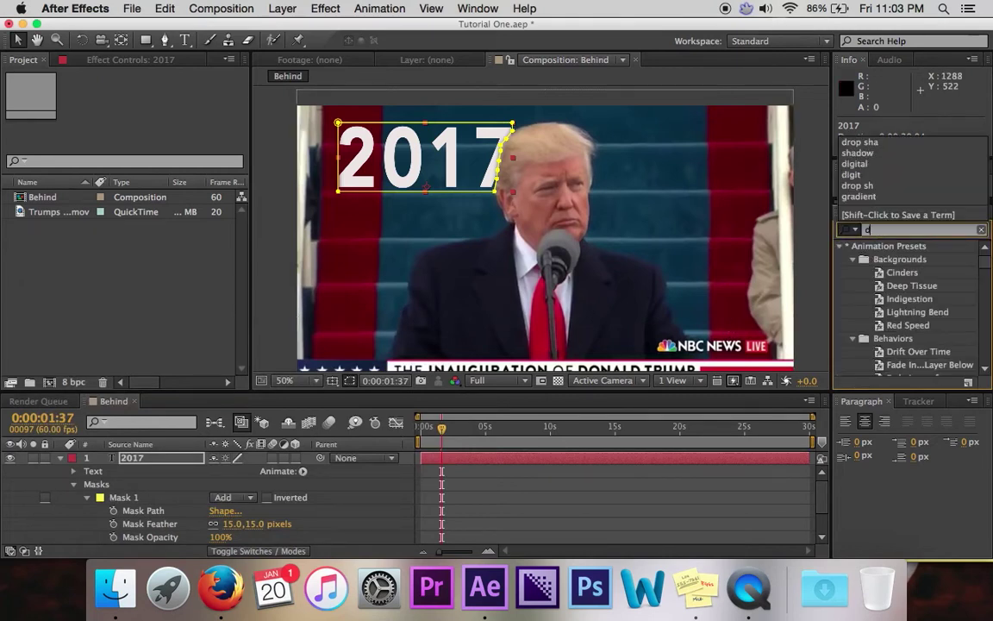
text(rop shado)
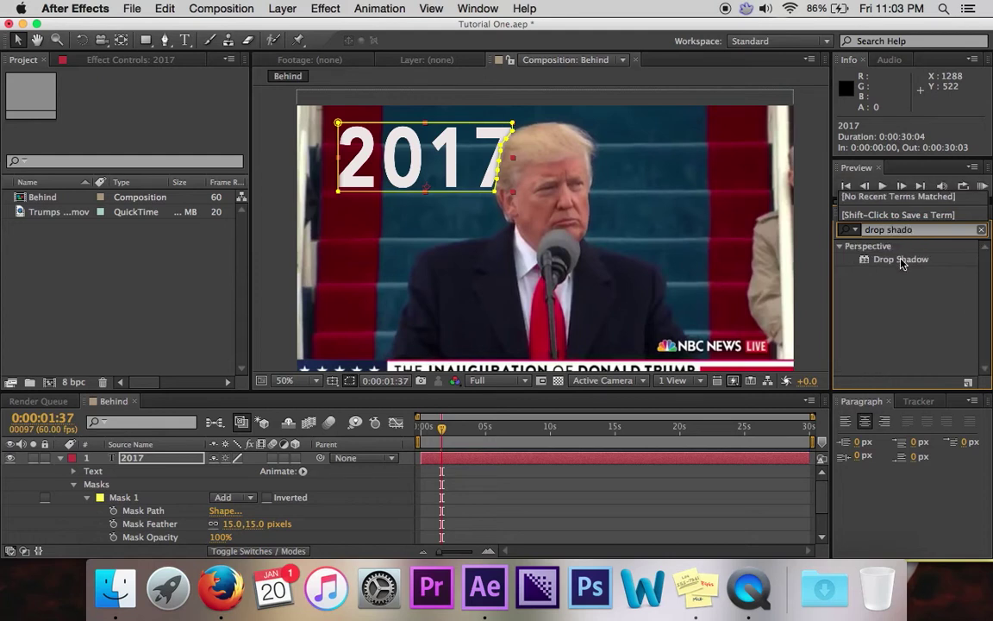
drag(901, 261, 397, 157)
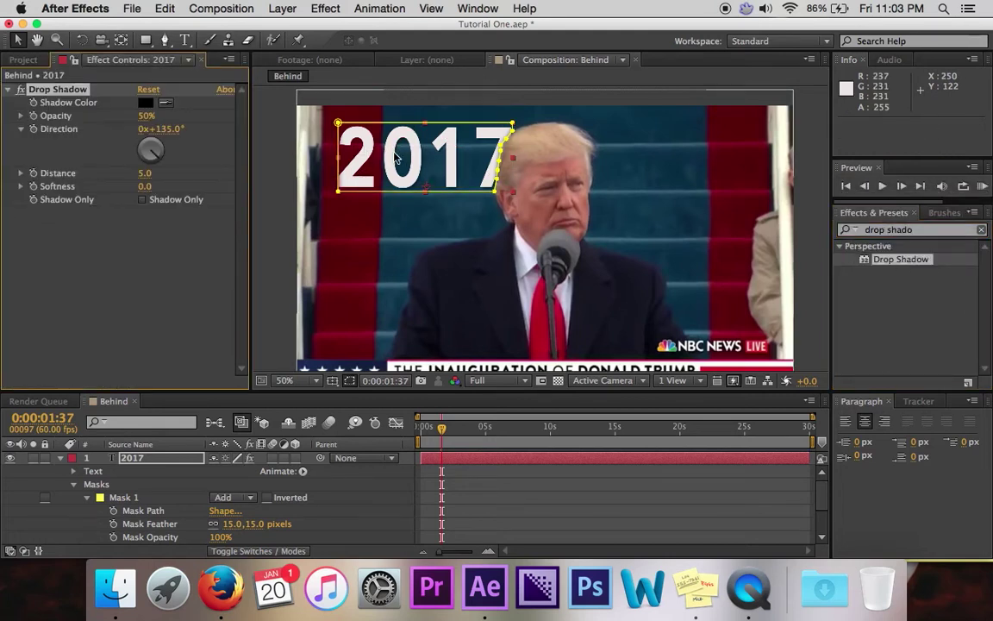
Set the text's Drop Shadow to 19% opacity, 188° direction, 15 distance and 16 softness
drag(143, 116, 231, 113)
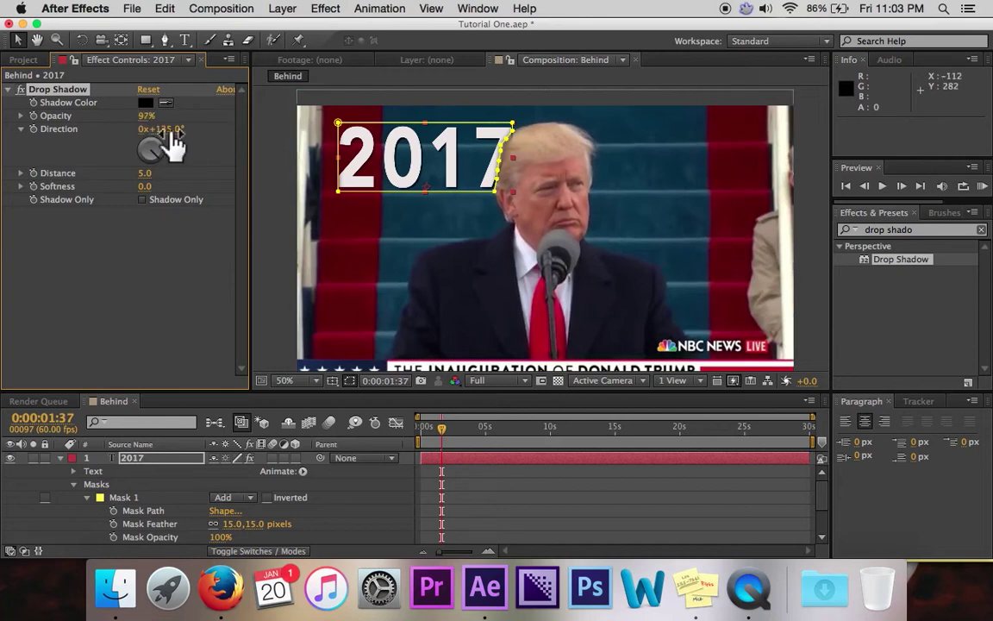
drag(145, 173, 193, 174)
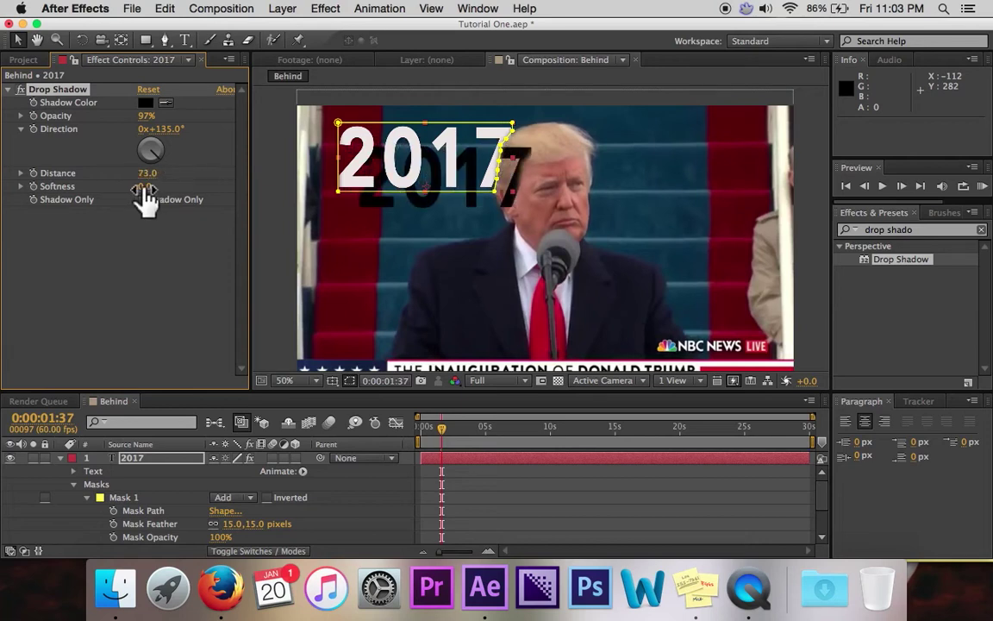
drag(144, 150, 151, 162)
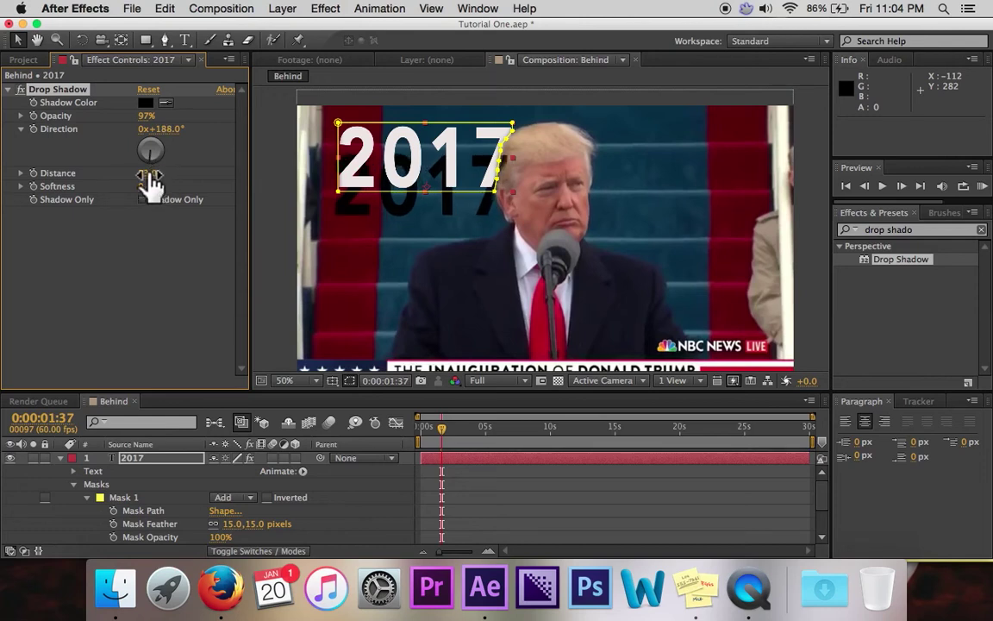
drag(154, 171, 115, 183)
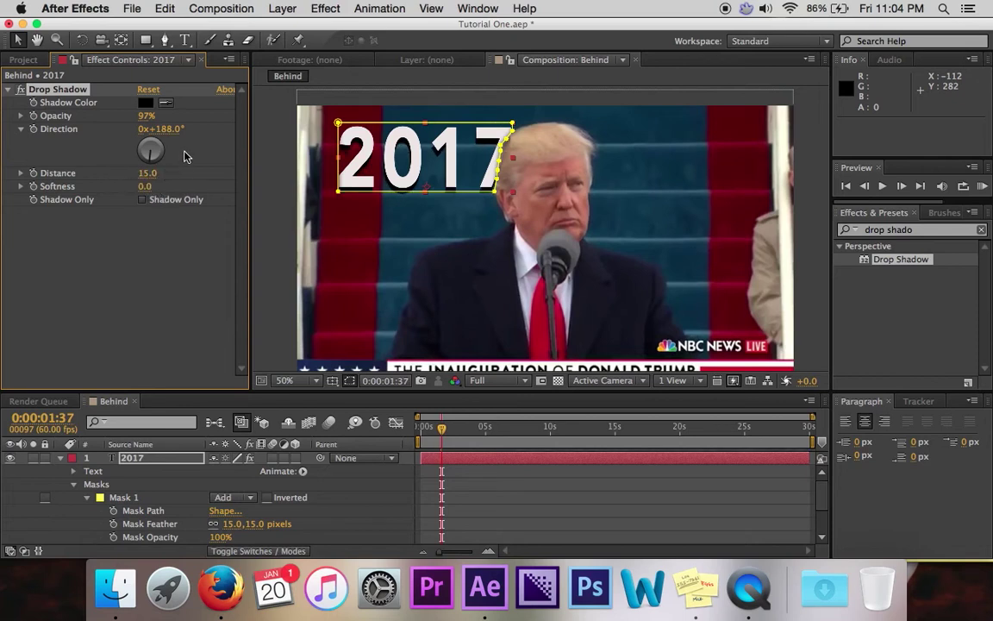
drag(146, 186, 188, 166)
drag(145, 116, 28, 129)
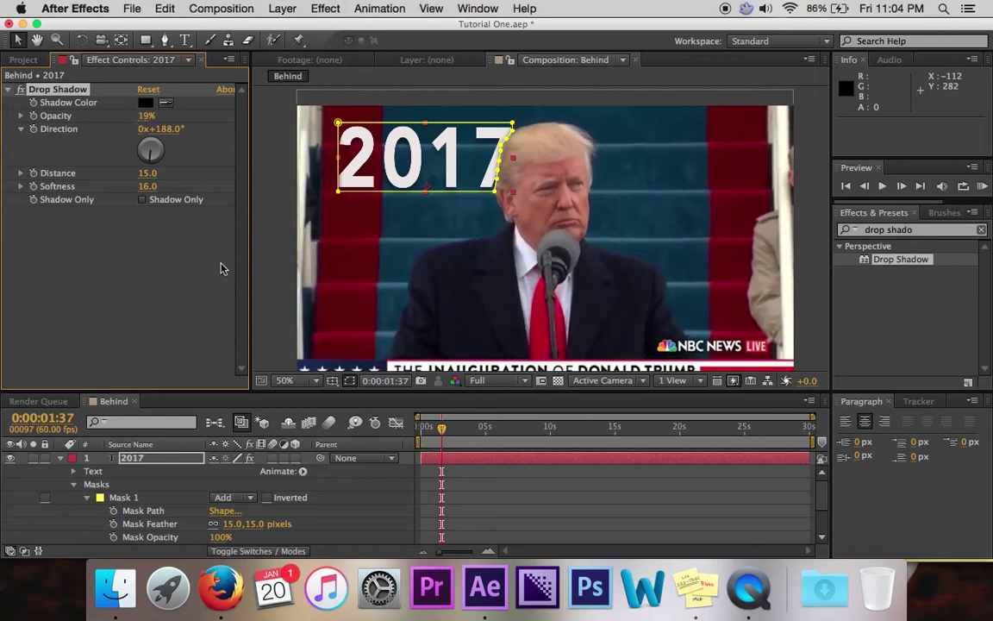
Go to 0:00:01:48 and start keyframing the Mask Path of Mask 1 on the 2017 layer
click(416, 278)
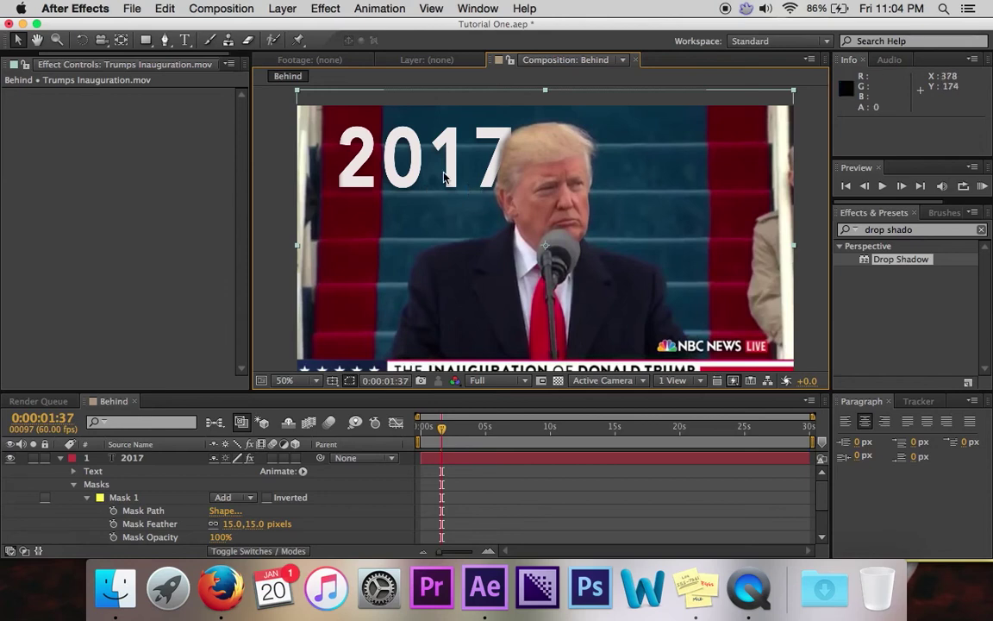
click(59, 459)
mouse_move(441, 428)
mouse_down()
mouse_move(450, 434)
mouse_move(438, 434)
mouse_up()
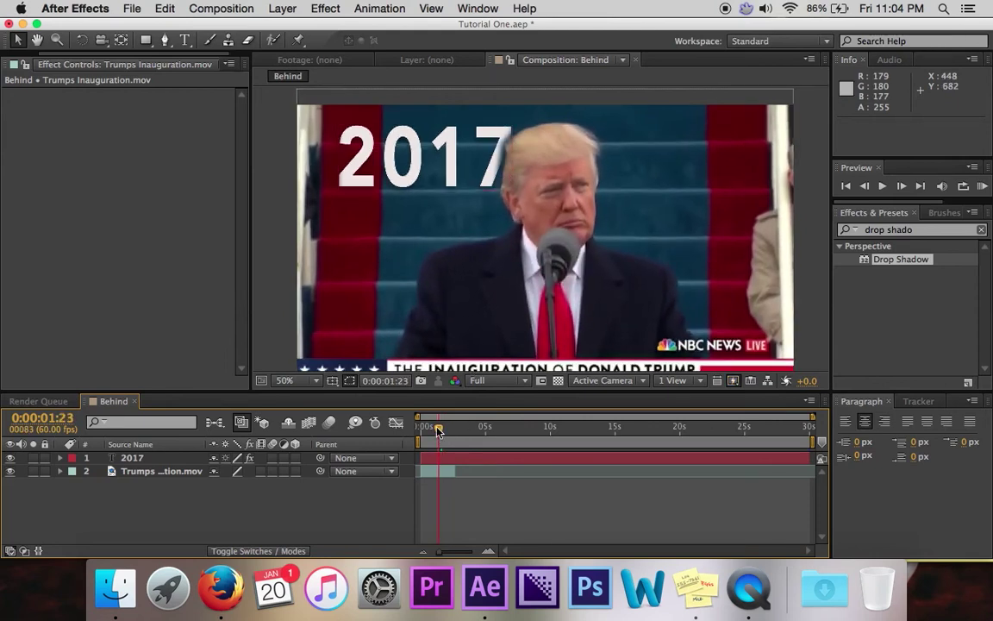
drag(438, 431, 444, 431)
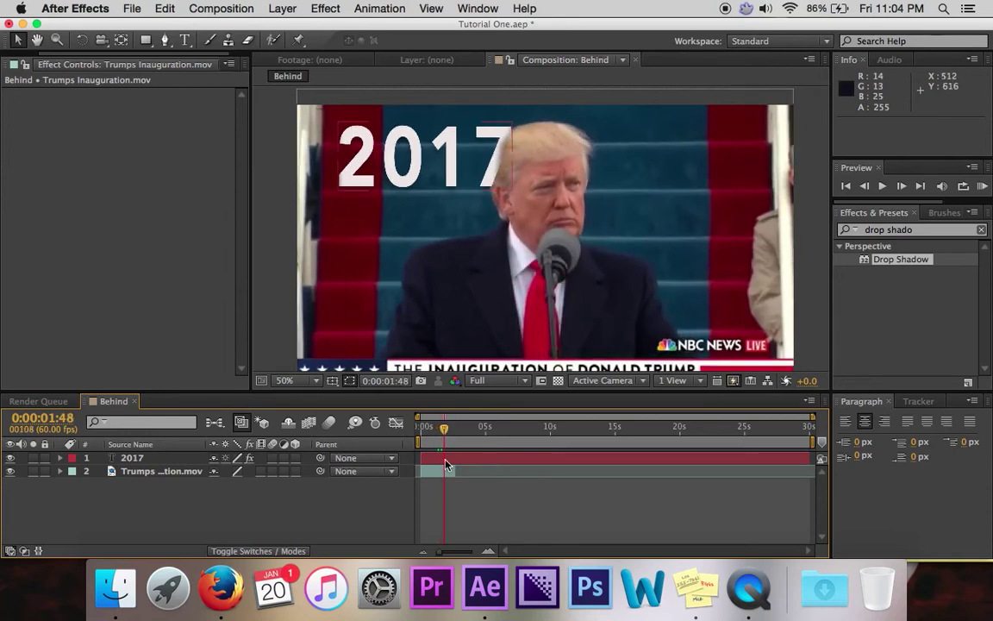
drag(440, 554, 472, 554)
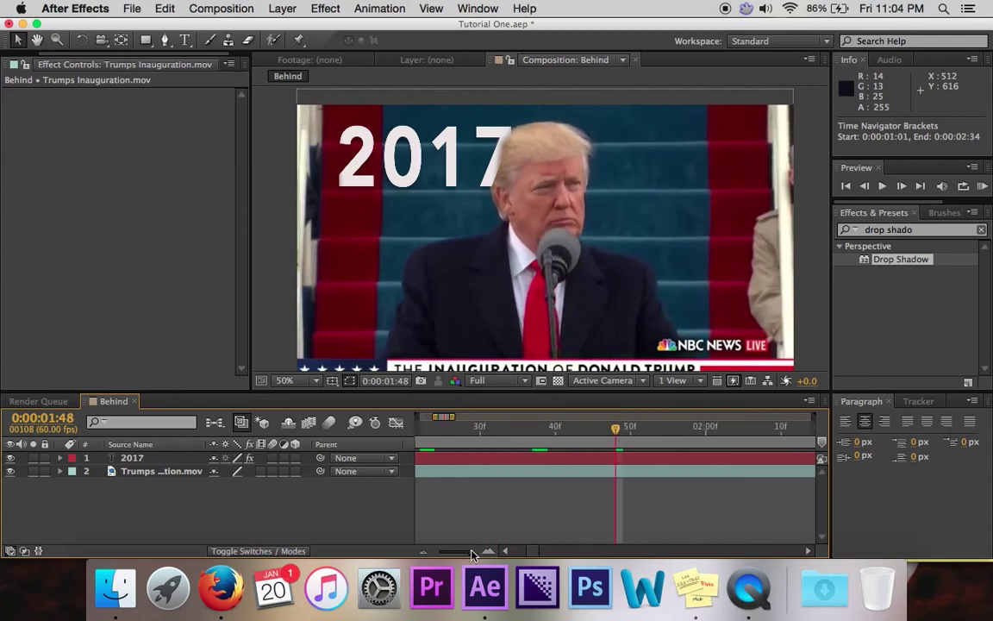
click(614, 457)
click(612, 472)
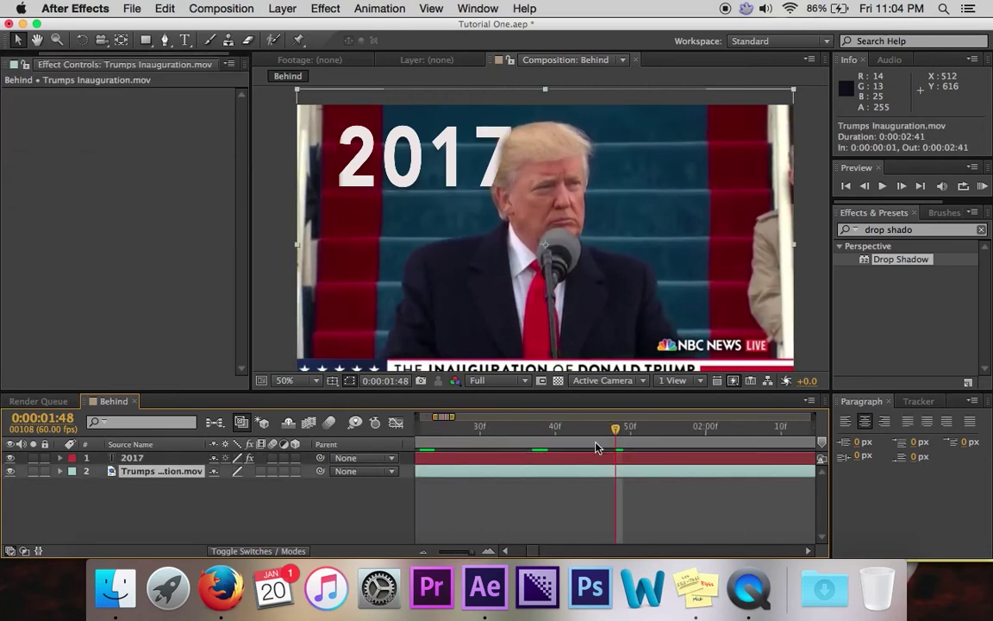
click(594, 458)
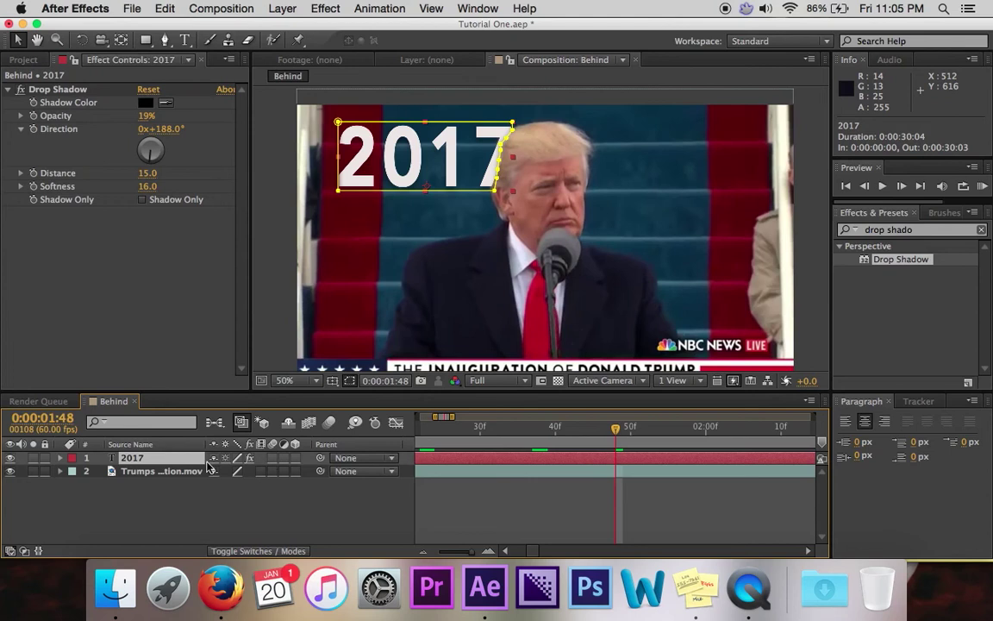
click(59, 458)
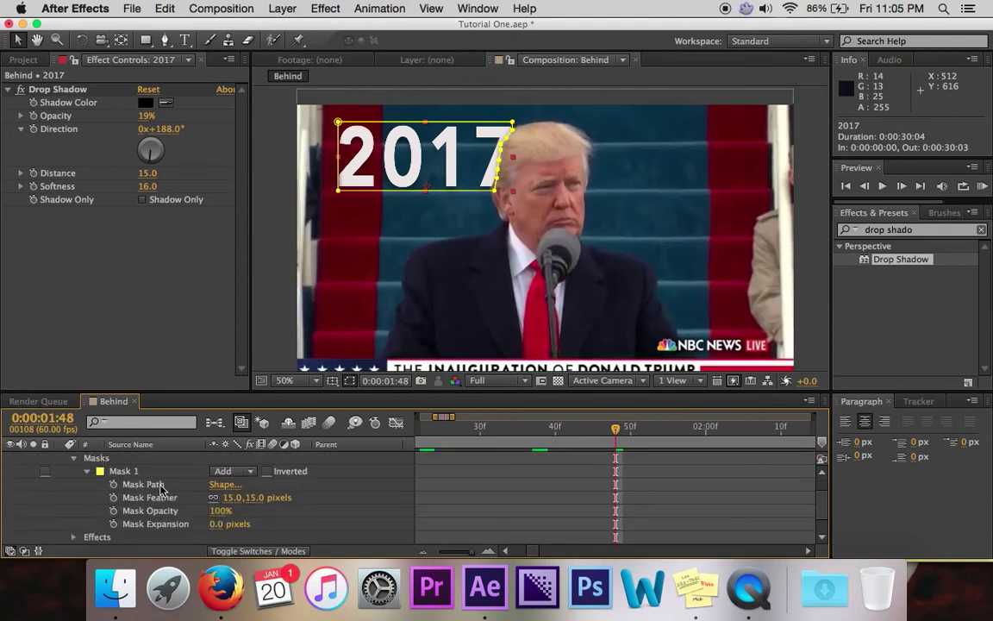
click(113, 484)
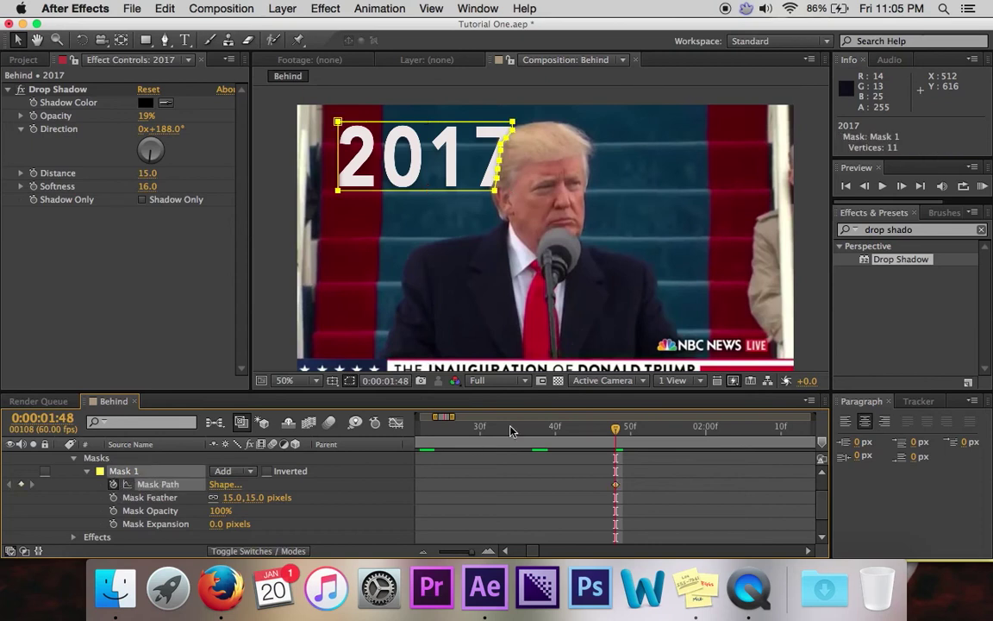
At 0:00:01:50, move the upper vertices of Mask 1 beside the 7 to follow the speaker's shifted hairline
drag(617, 431, 626, 431)
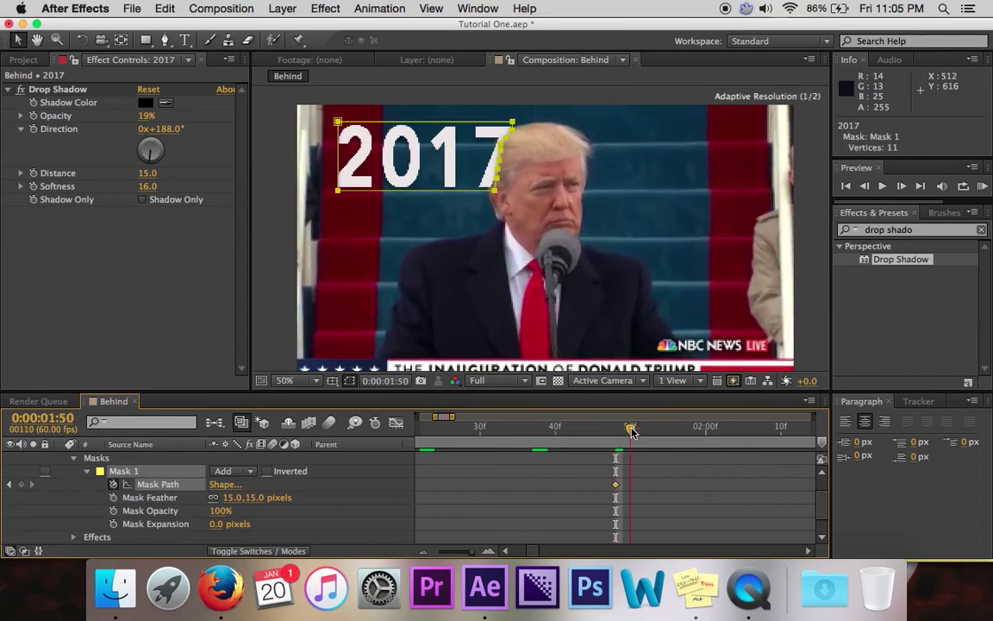
scroll(515, 167, up, 2)
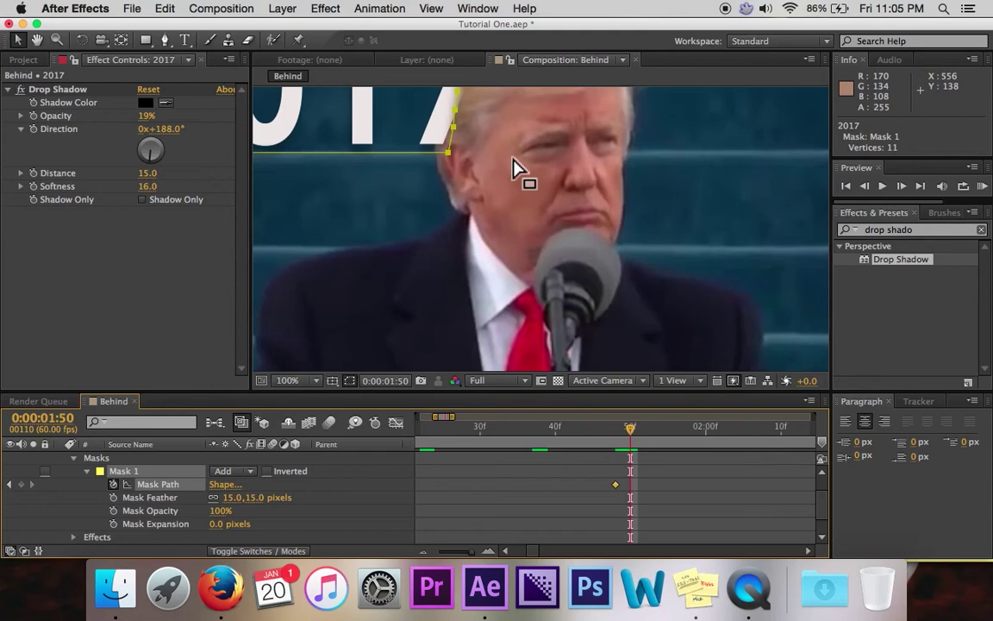
scroll(514, 166, up, 2)
drag(492, 147, 578, 355)
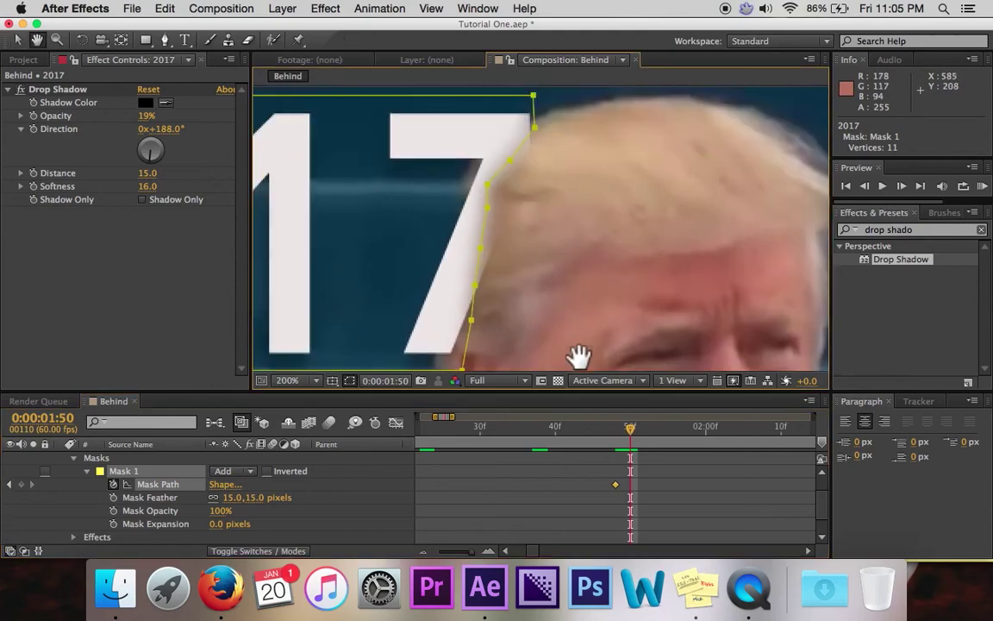
click(166, 40)
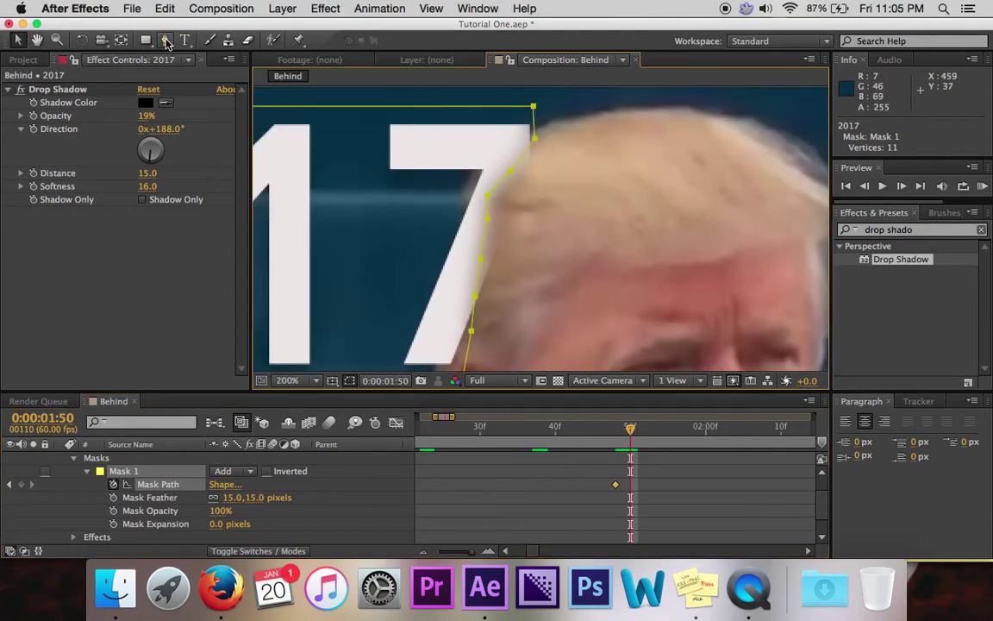
click(518, 153)
drag(513, 168, 476, 189)
scroll(482, 185, down, 3)
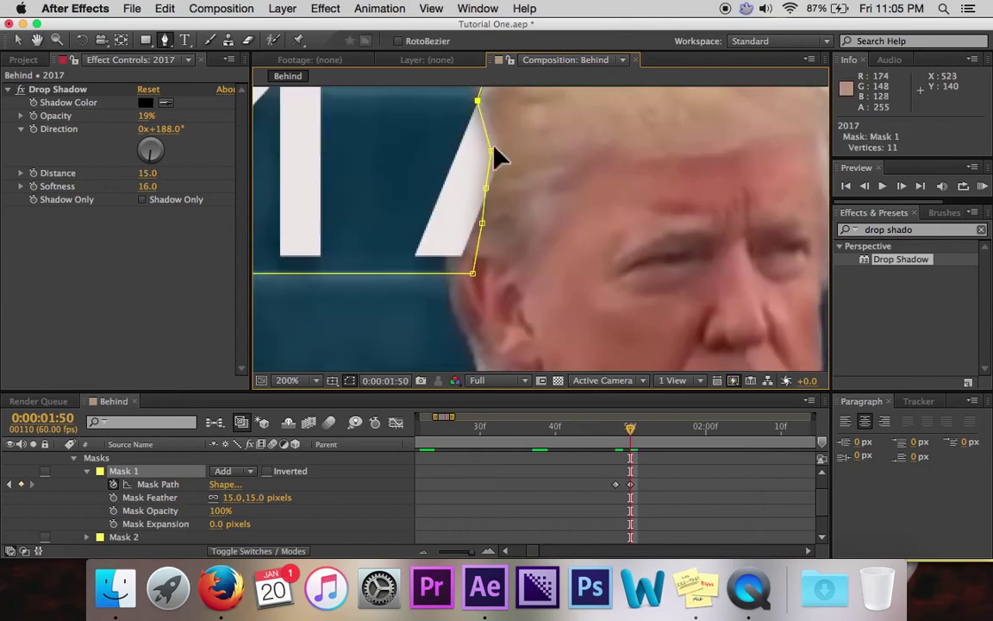
Move the mask's lower vertices near the foot of the 7 outward to the back of the speaker's head
drag(481, 224, 452, 216)
drag(472, 273, 440, 272)
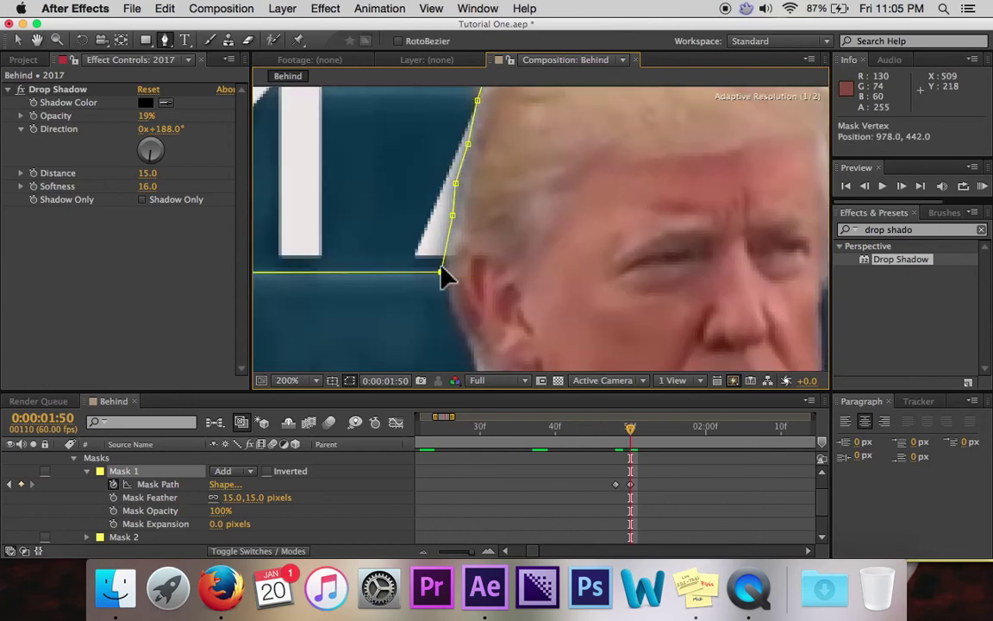
click(589, 210)
scroll(587, 210, down, 2)
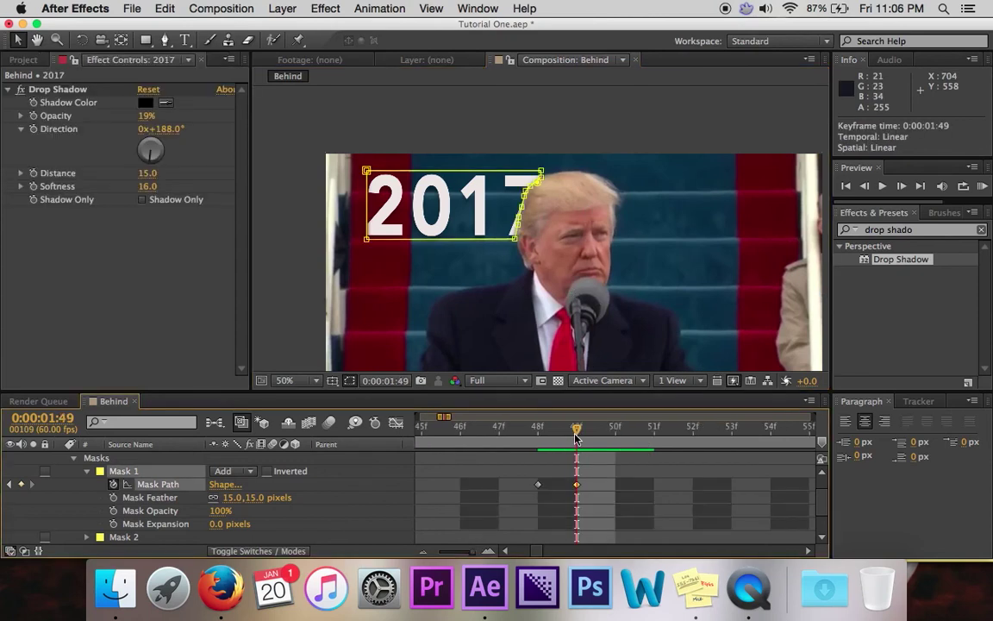
Check the mask movement between the keyframes at 0:00:01:48 and 0:00:01:49 with the whole frame in view
drag(579, 432, 545, 434)
key(Page_Down)
click(591, 298)
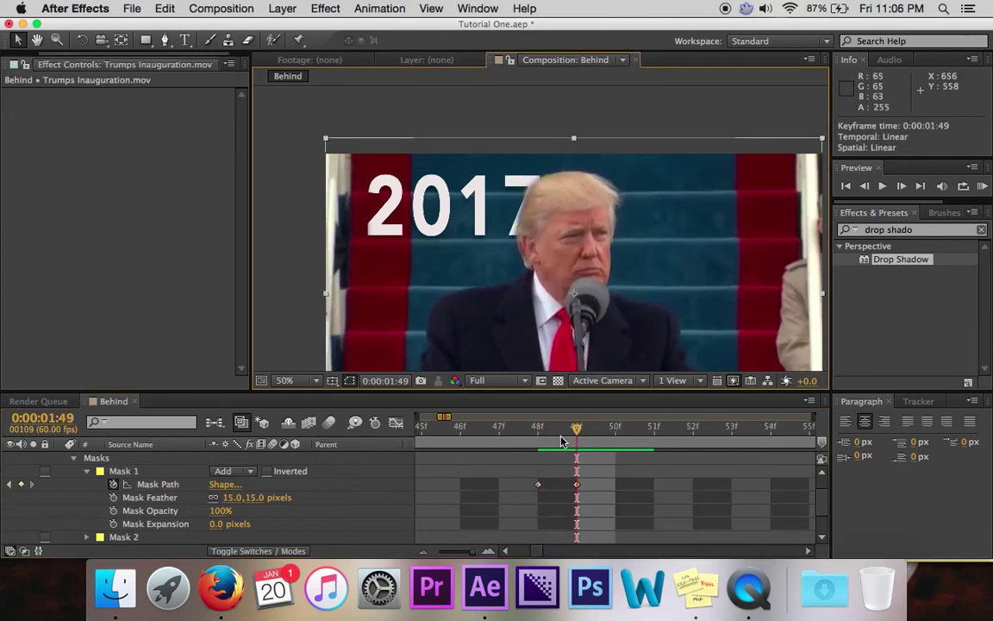
drag(555, 434, 575, 427)
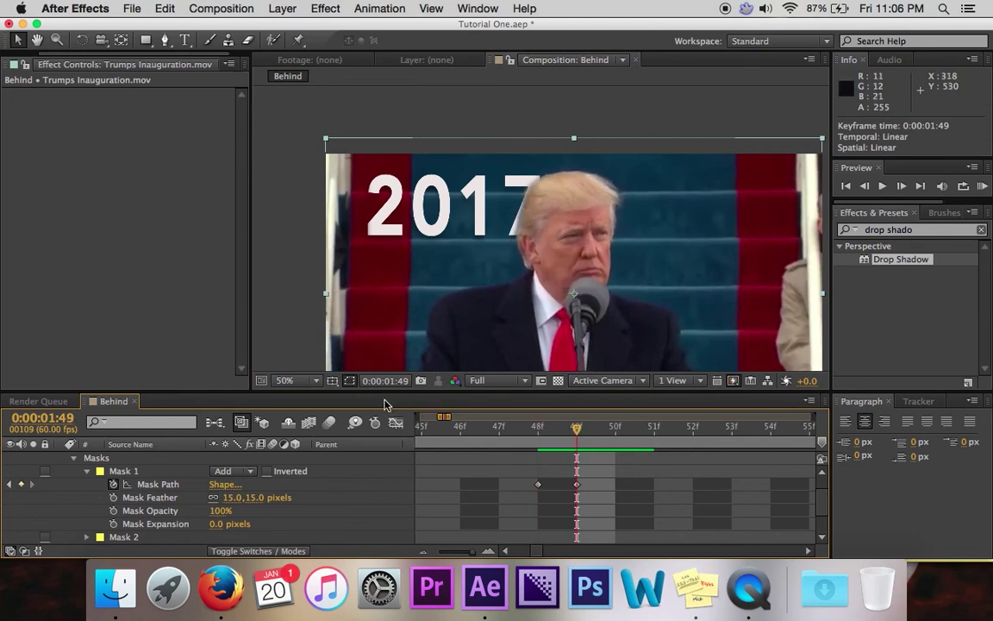
click(315, 385)
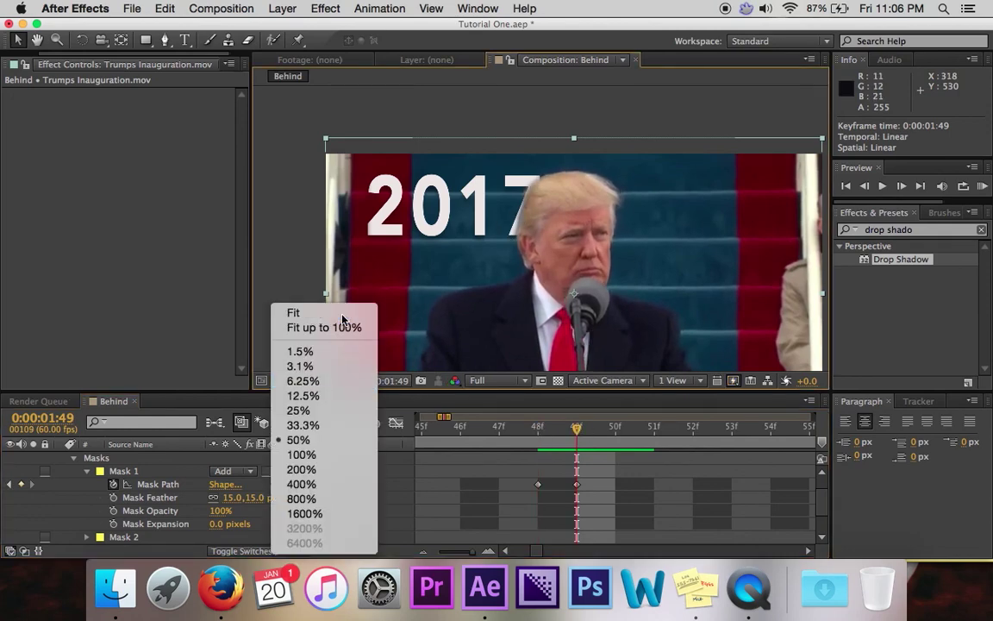
click(342, 321)
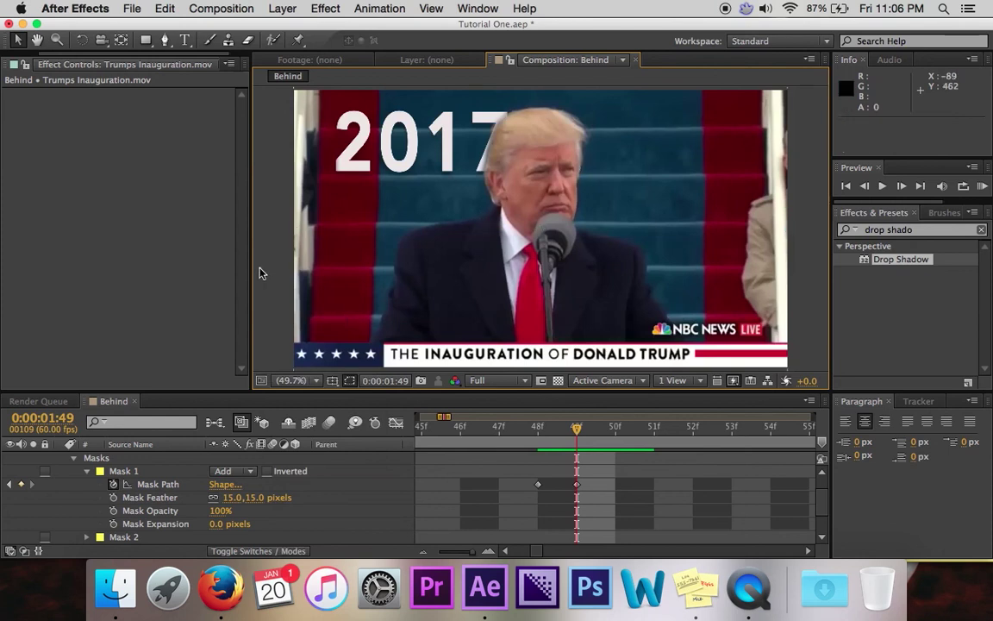
scroll(259, 273, down, 2)
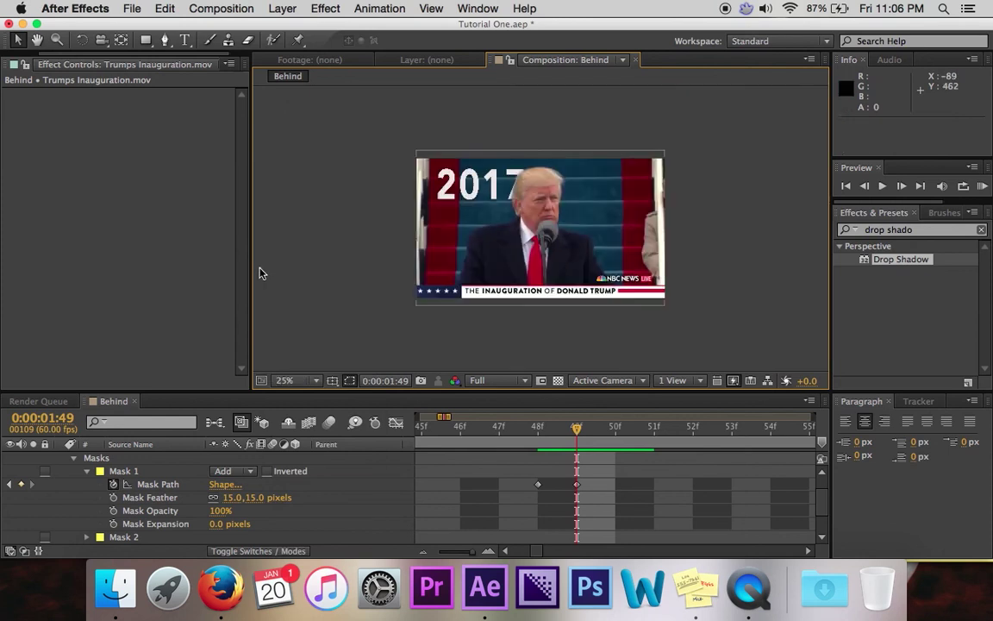